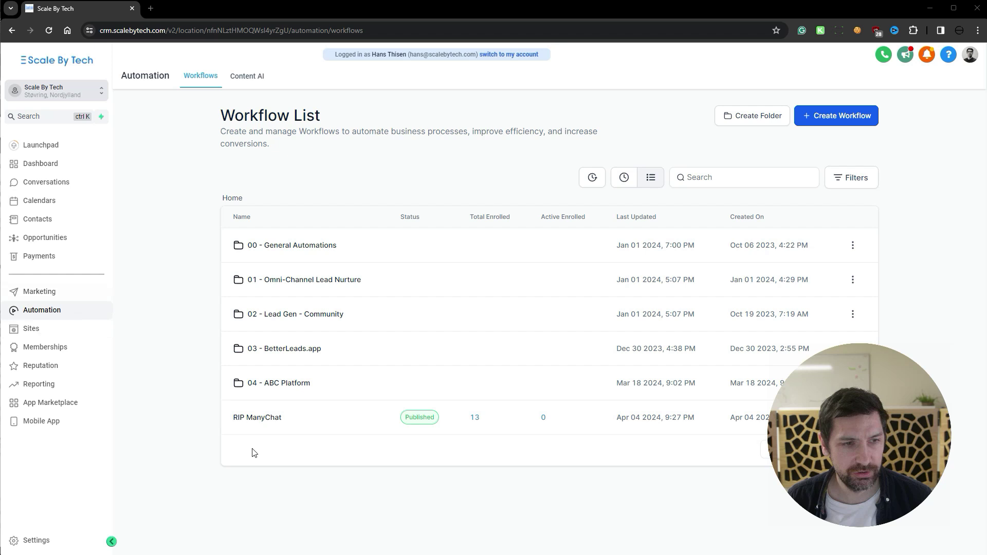
Open the RIP ManyChat workflow and bring its trigger nodes into view.
left_click(268, 420)
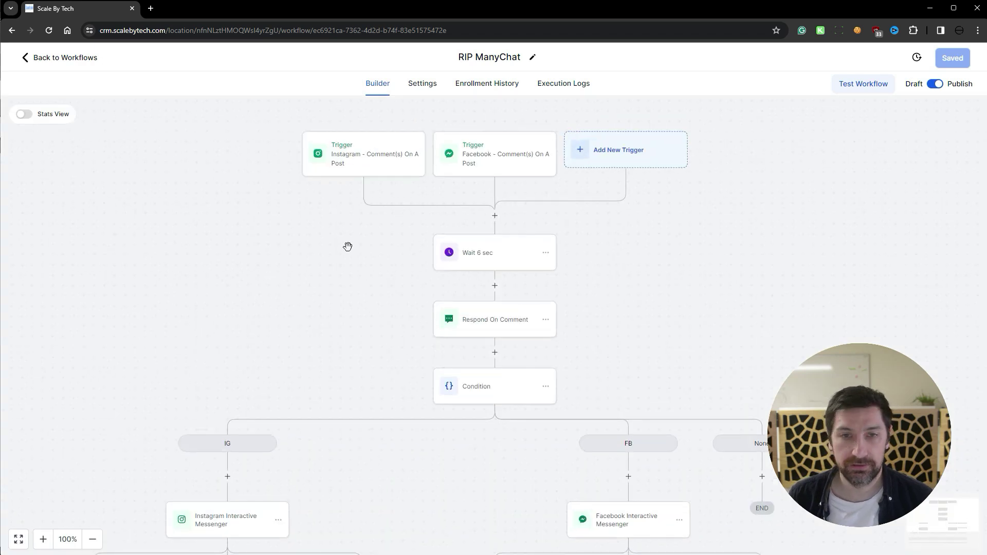
left_click_drag(657, 365, 650, 502)
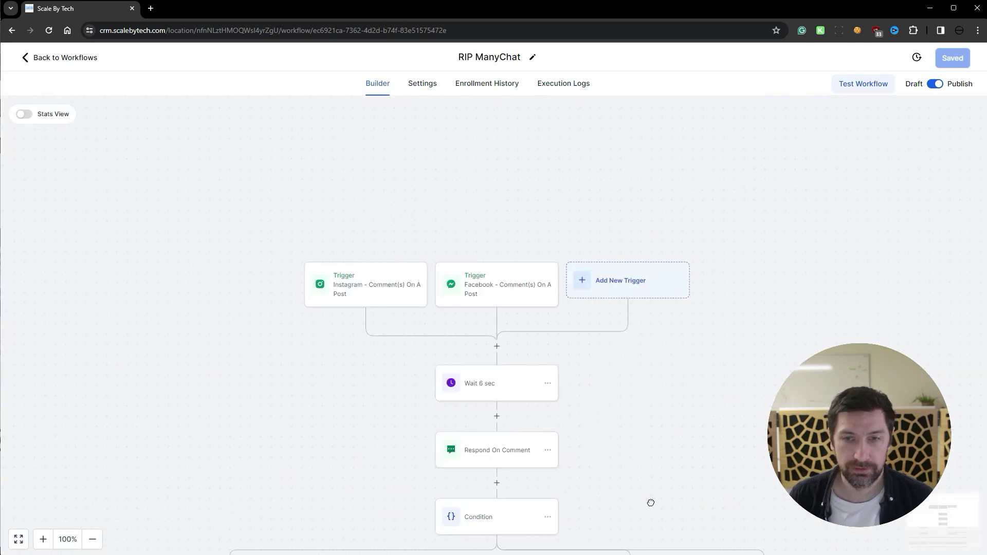
scroll(345, 315, "down", 1)
scroll(403, 387, "up", 3)
scroll(402, 388, "up", 5)
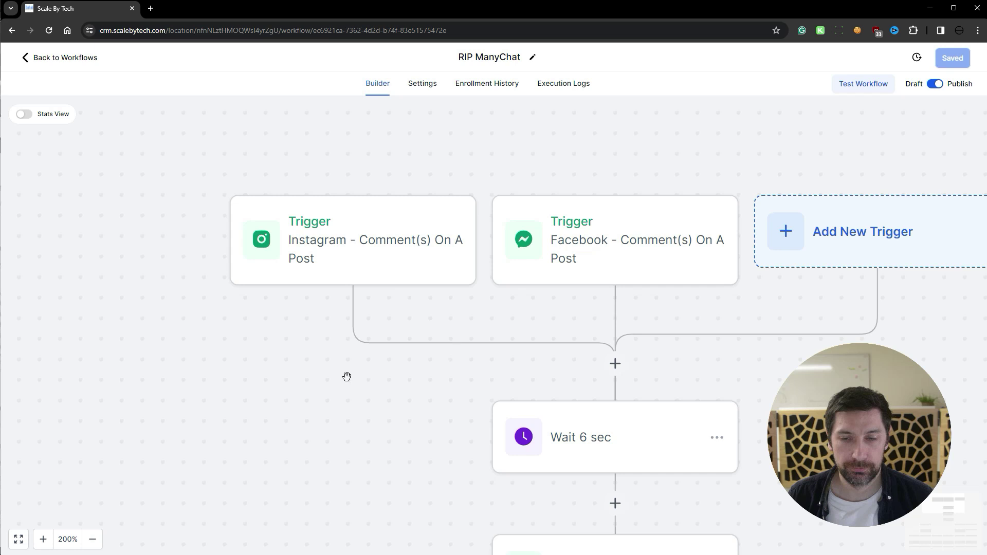
scroll(409, 371, "down", 3)
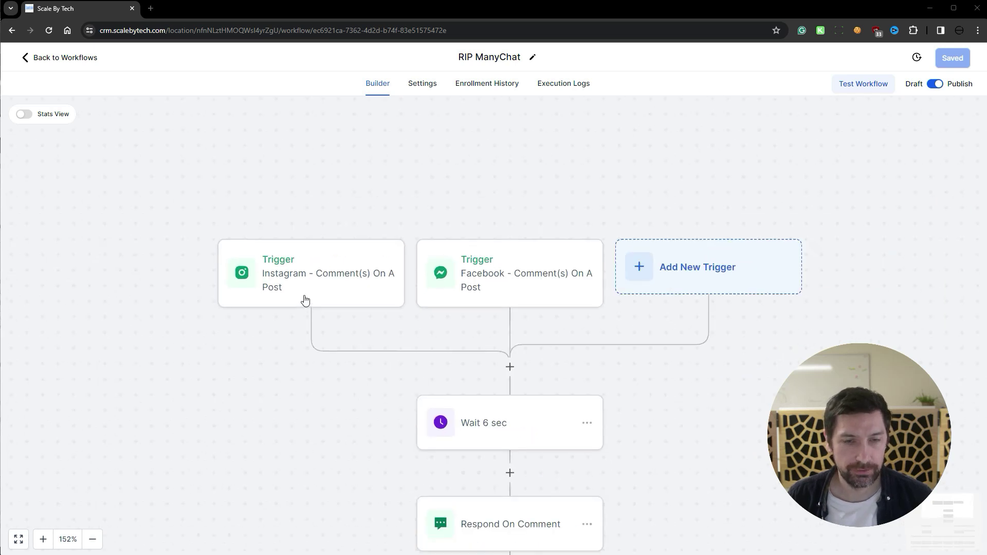
Check that the Instagram comment trigger's Contains Phrase filter is 'go abc'.
left_click(400, 266)
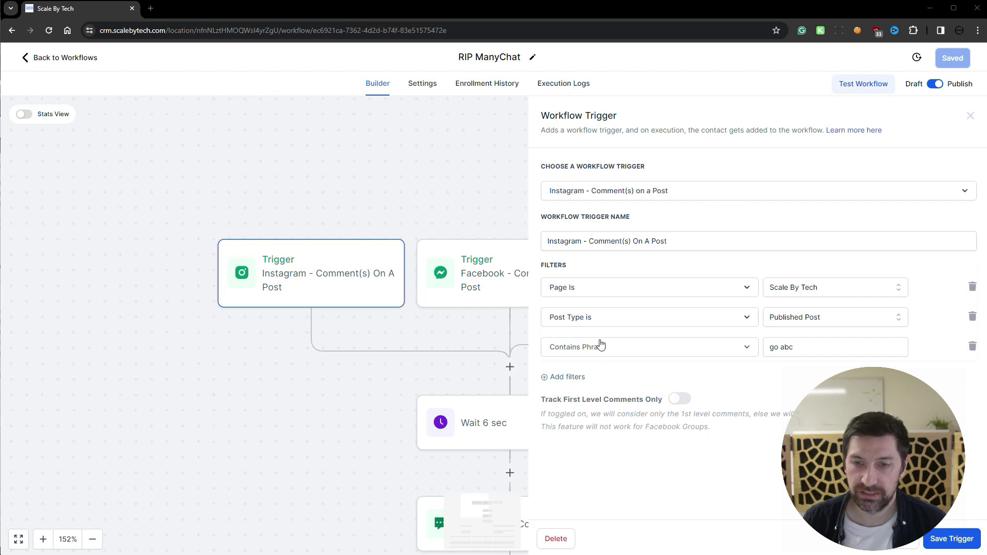
triple_click(805, 349)
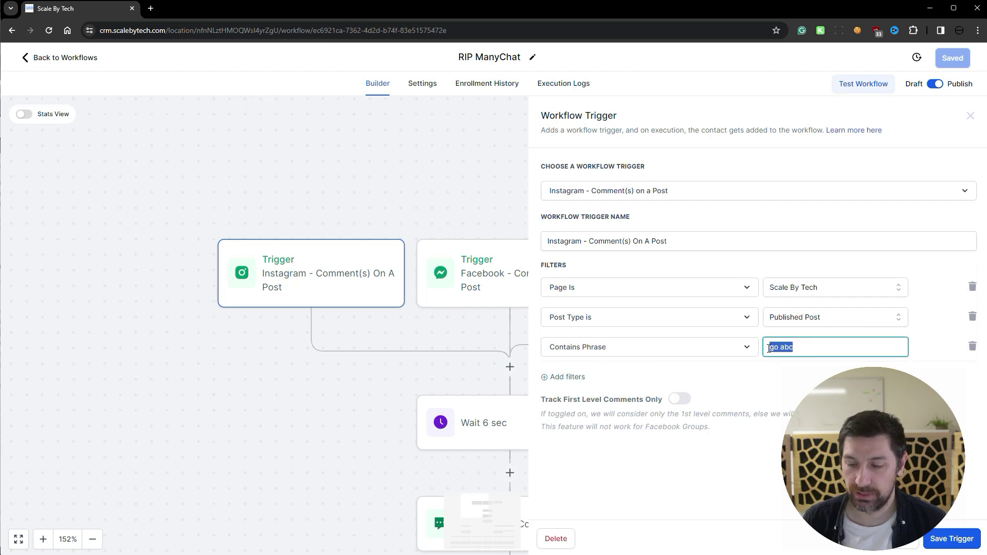
left_click(812, 347)
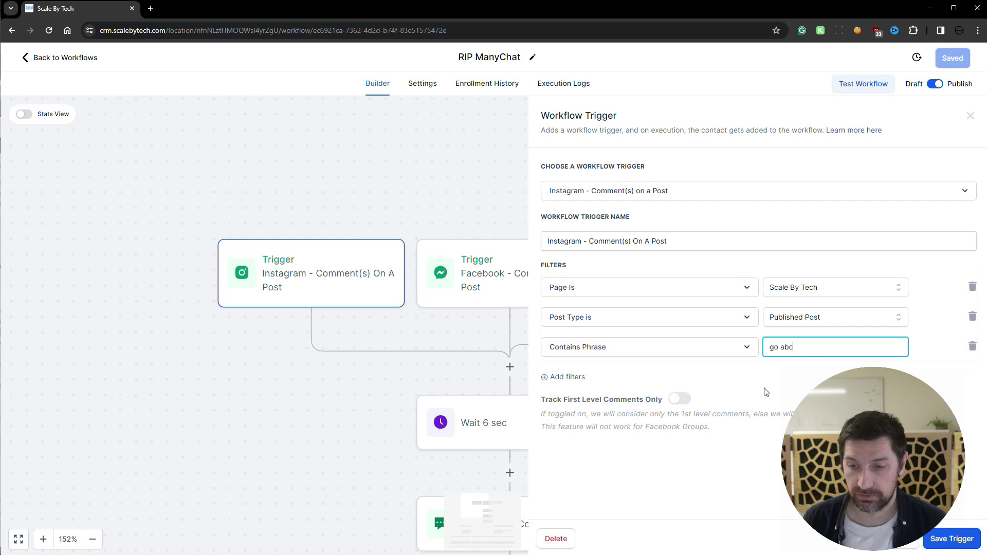
left_click(535, 473)
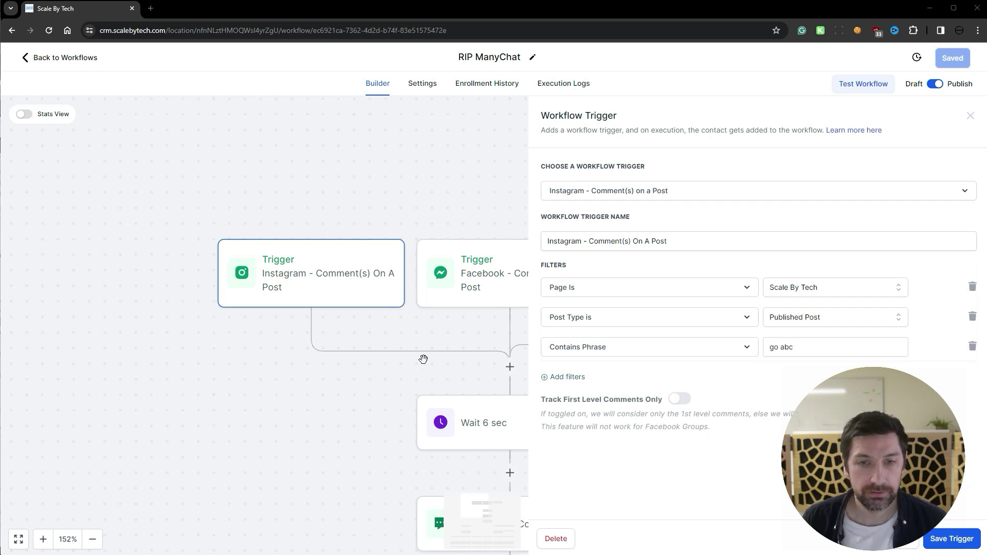
Save the Facebook comment trigger filtered to Scale By Tech, published posts and 'go abc'.
left_click_drag(423, 359, 290, 341)
left_click(386, 279)
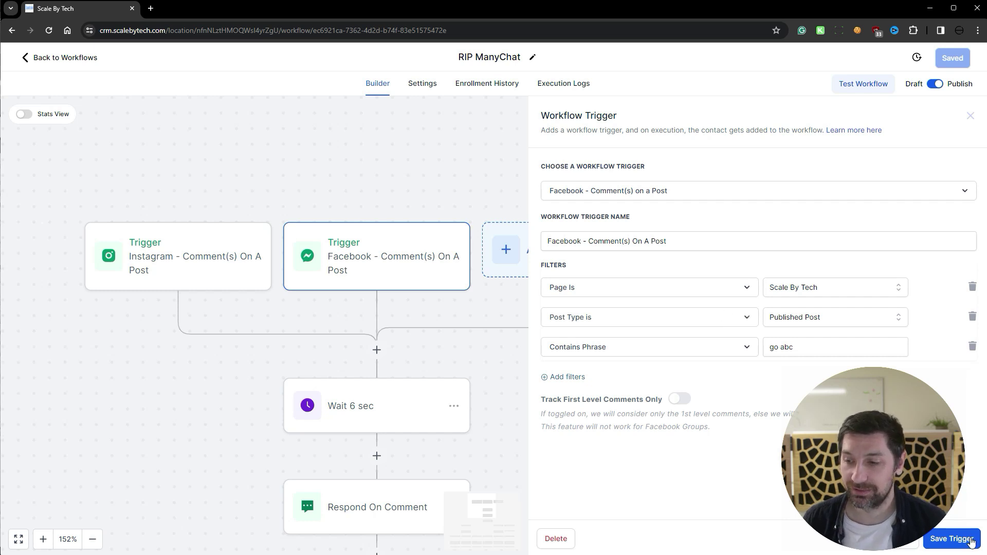
left_click(950, 538)
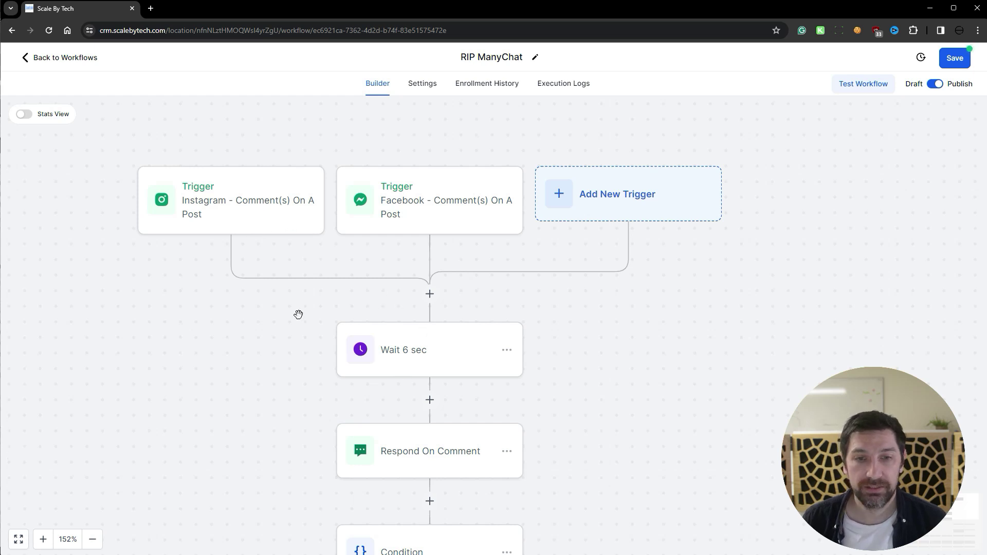
Review the Respond On Comment action's three random reply comments and automatic comment liking.
left_click_drag(575, 409, 566, 368)
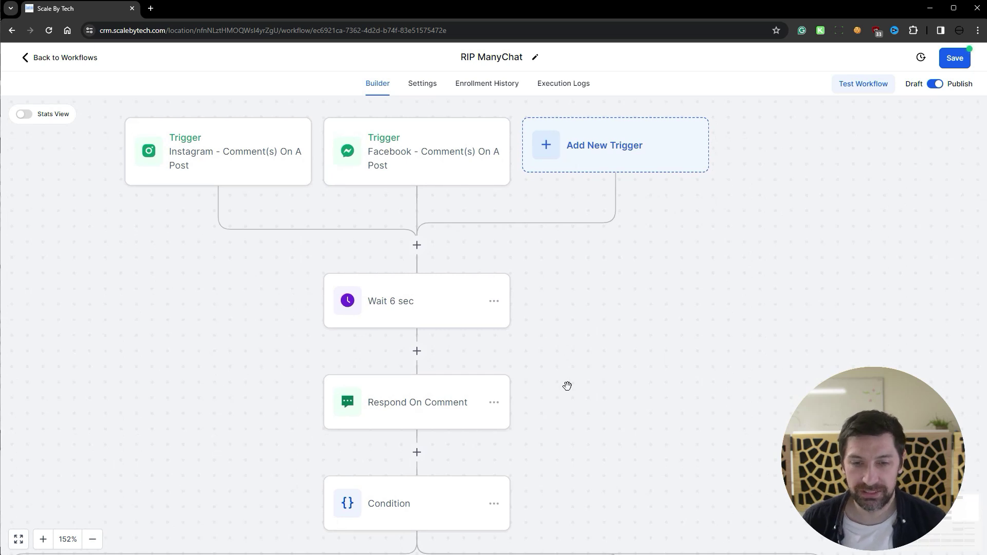
scroll(567, 385, "down", 3)
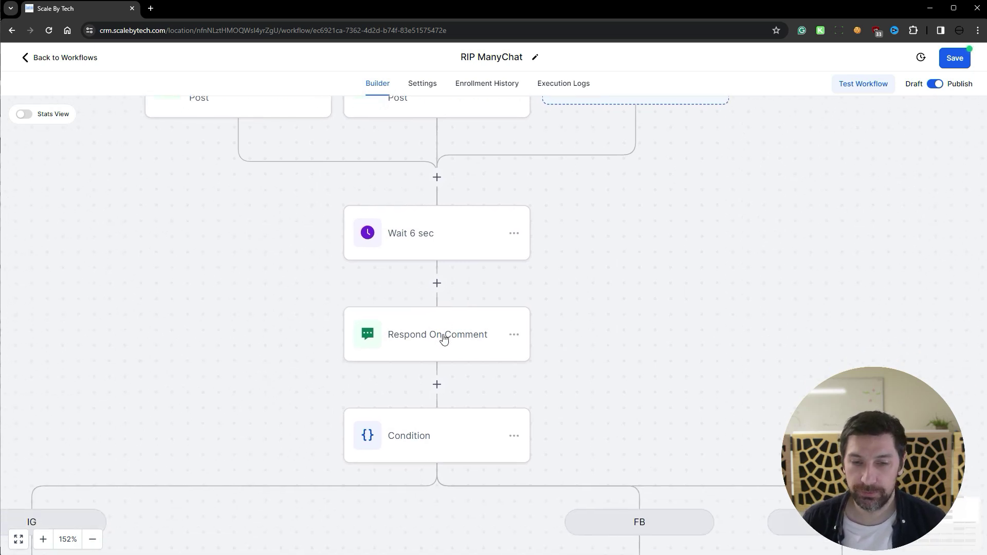
left_click(444, 339)
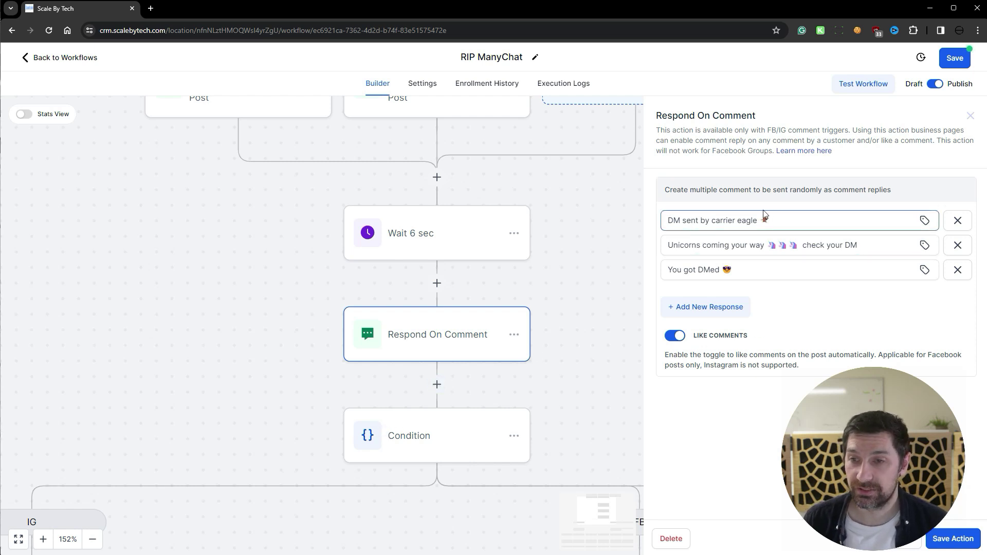
left_click_drag(767, 220, 719, 220)
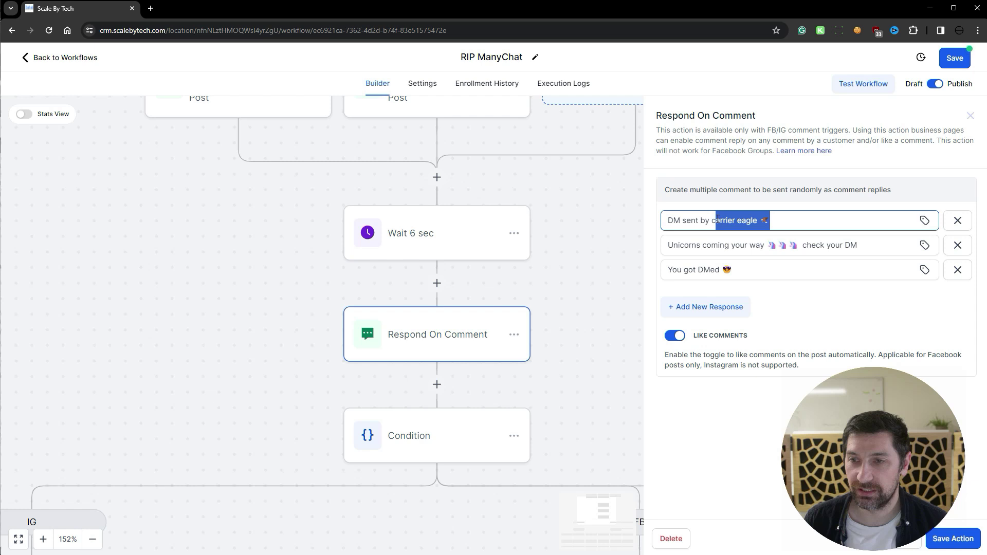
left_click(803, 223)
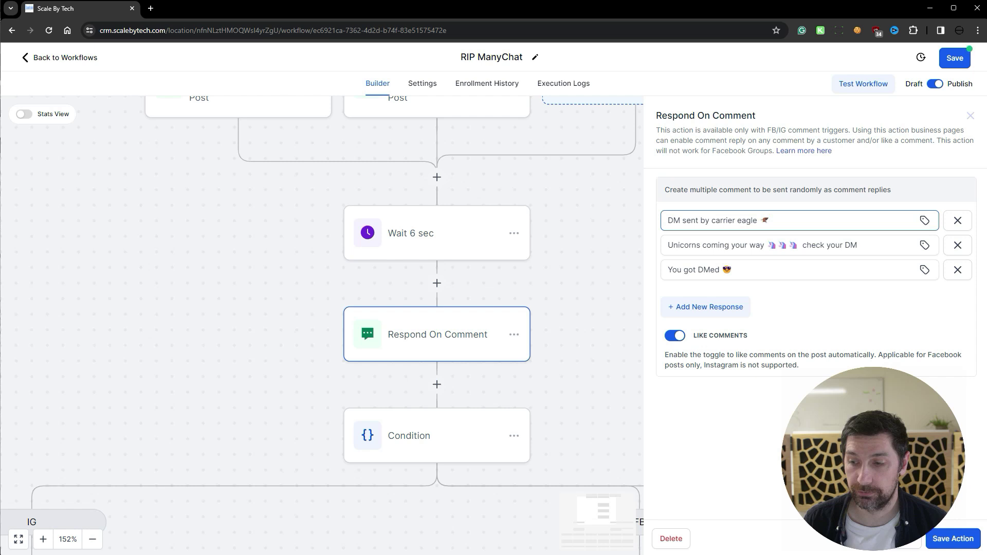
left_click_drag(560, 422, 513, 334)
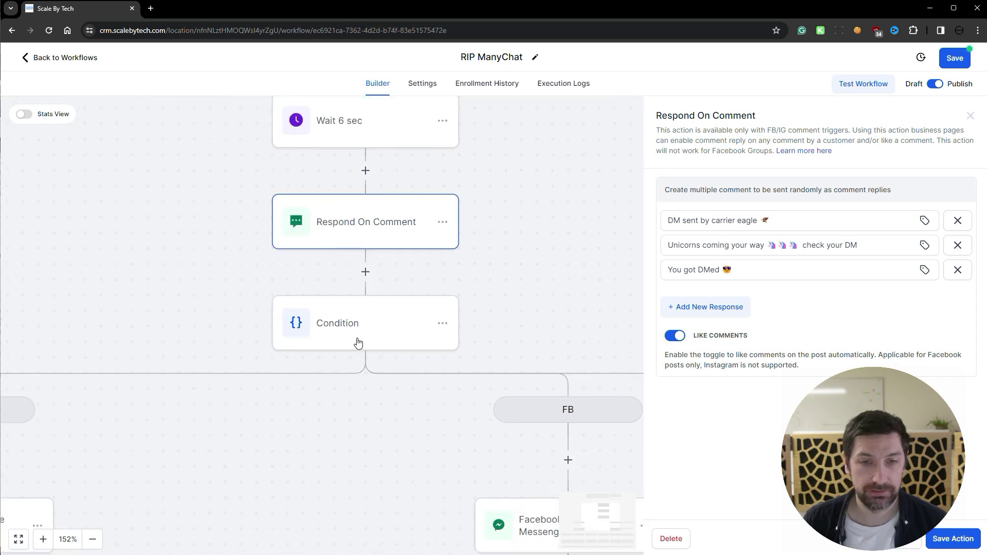
Open the Condition step and inspect the IG branch's settings.
left_click(358, 343)
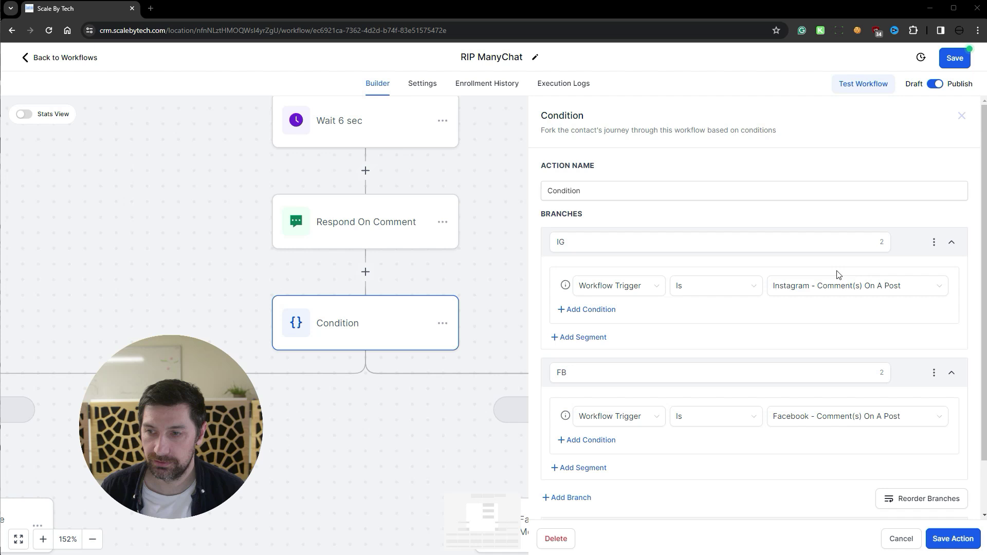
left_click(567, 244)
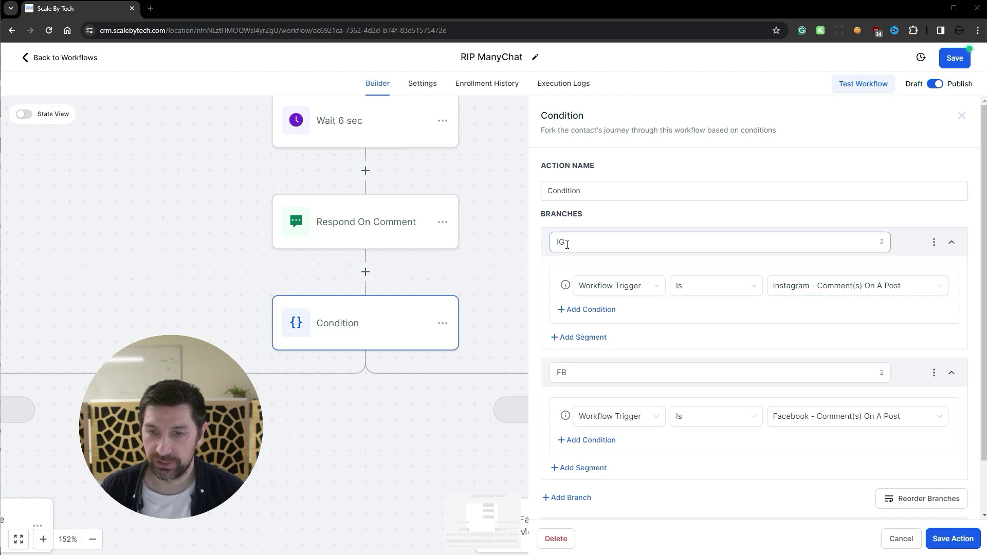
double_click(567, 243)
scroll(174, 212, "down", 5)
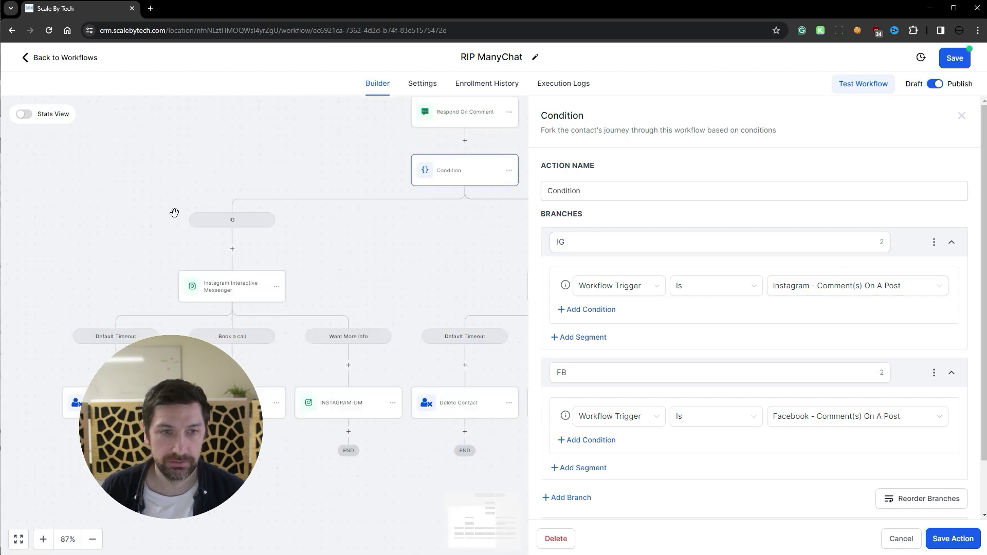
scroll(360, 231, "right", 5)
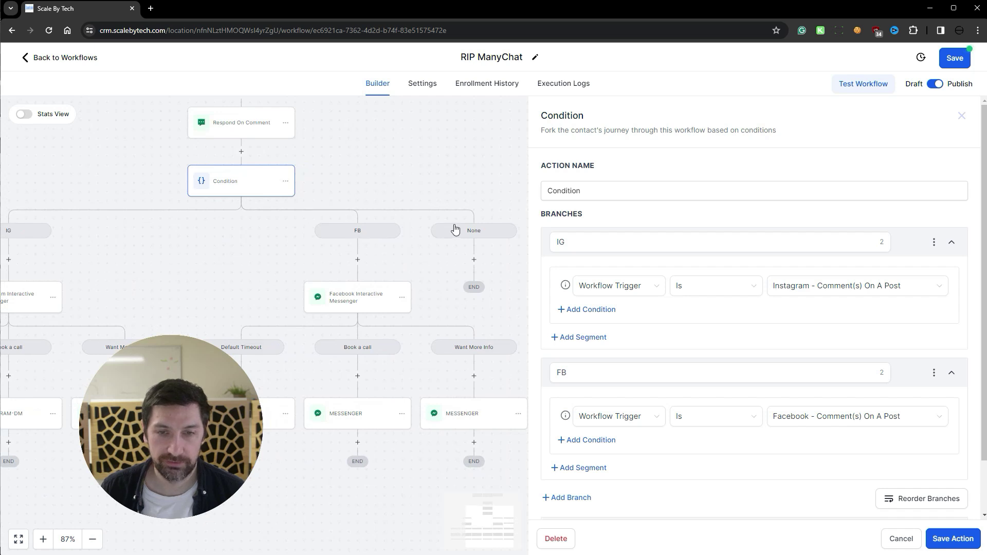
scroll(348, 279, "left", 3)
scroll(347, 279, "up", 2)
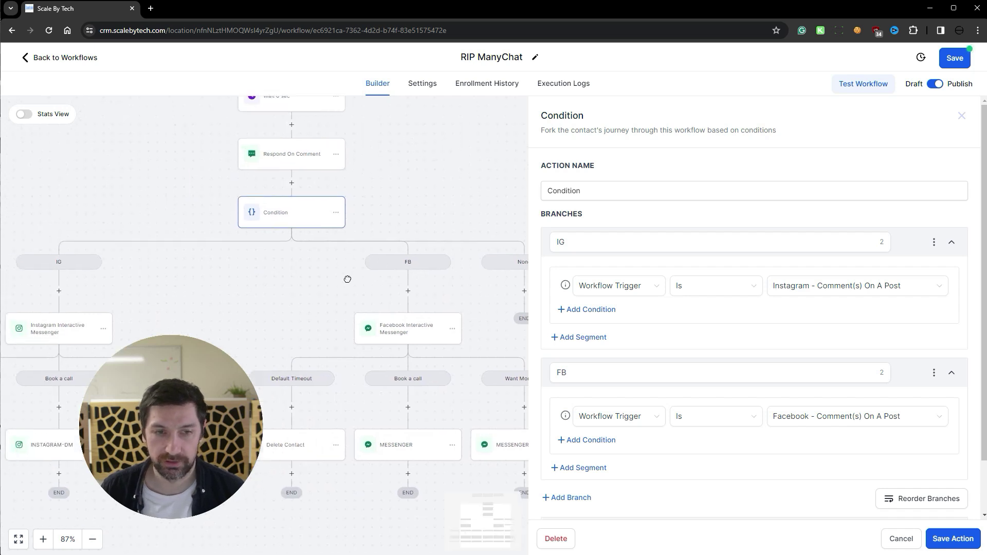
scroll(347, 279, "up", 1)
scroll(315, 229, "up", 5)
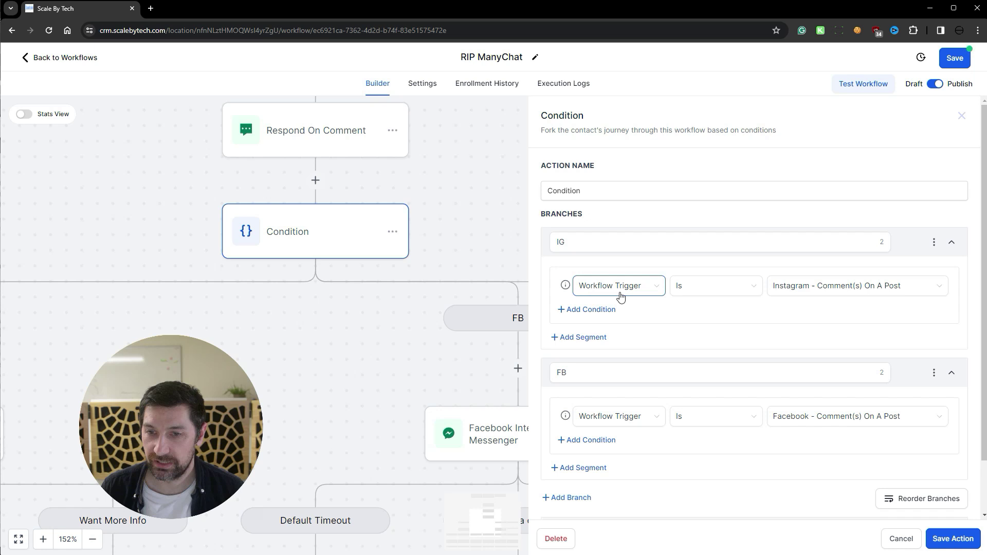
Keep Instagram comments as the IG branch trigger, check the FB branch, and close the Condition panel.
left_click(836, 289)
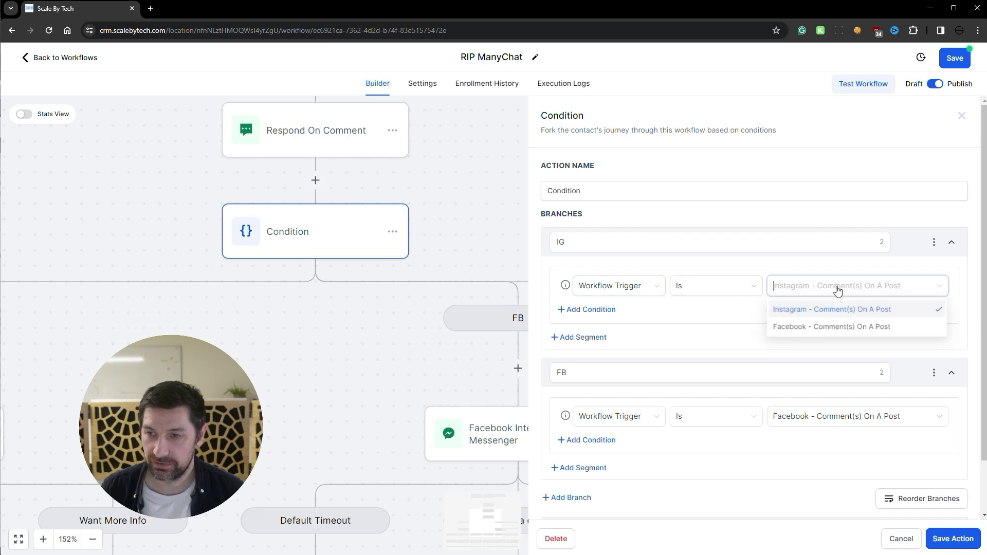
left_click(837, 310)
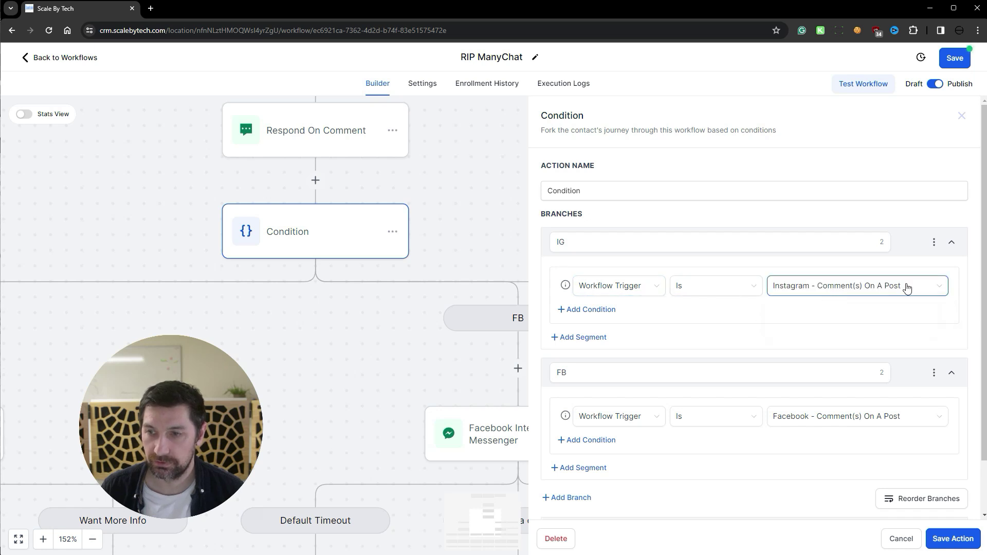
scroll(617, 318, "down", 1)
left_click(577, 314)
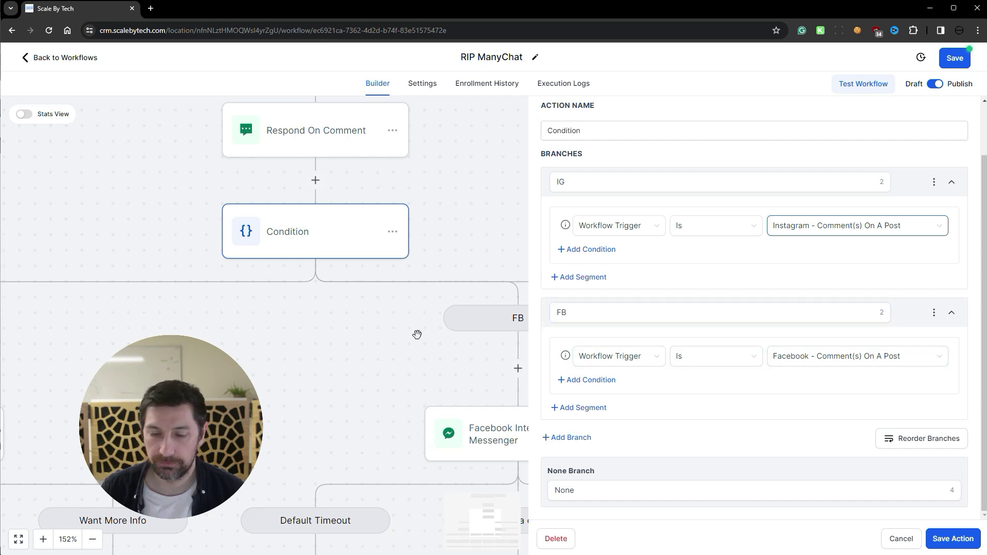
left_click_drag(380, 352, 689, 269)
left_click(455, 323)
scroll(586, 286, "down", 5)
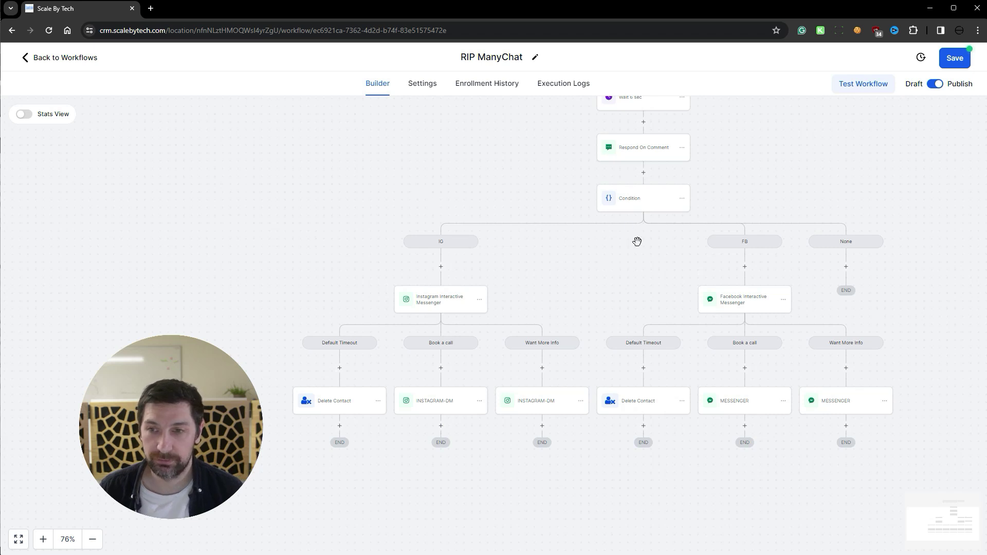
left_click_drag(629, 283, 621, 427)
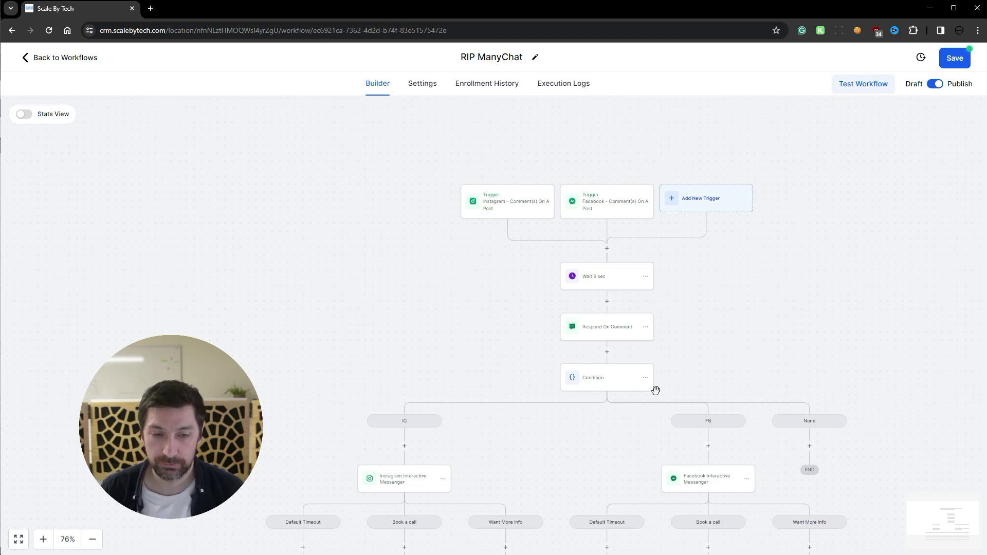
left_click_drag(608, 460, 573, 403)
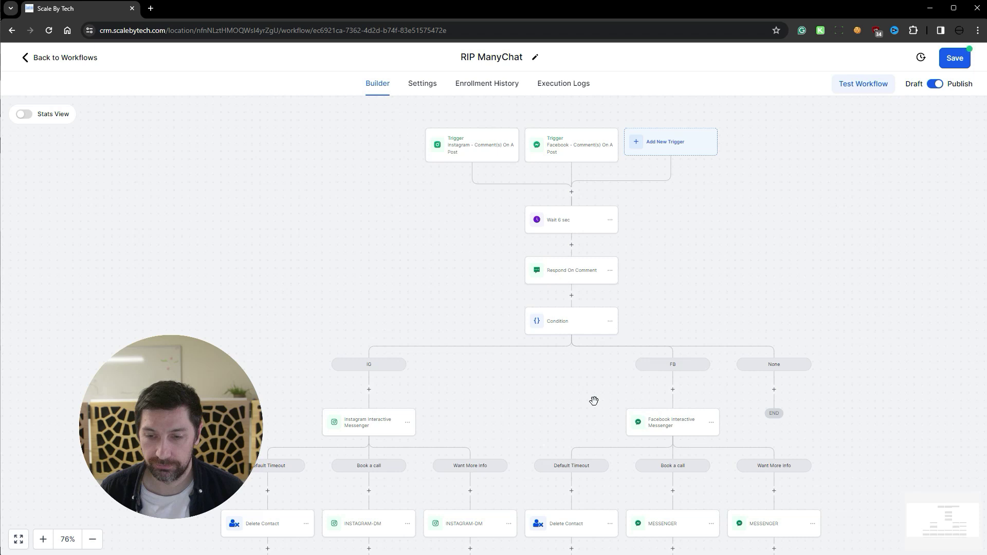
left_click_drag(581, 415, 617, 342)
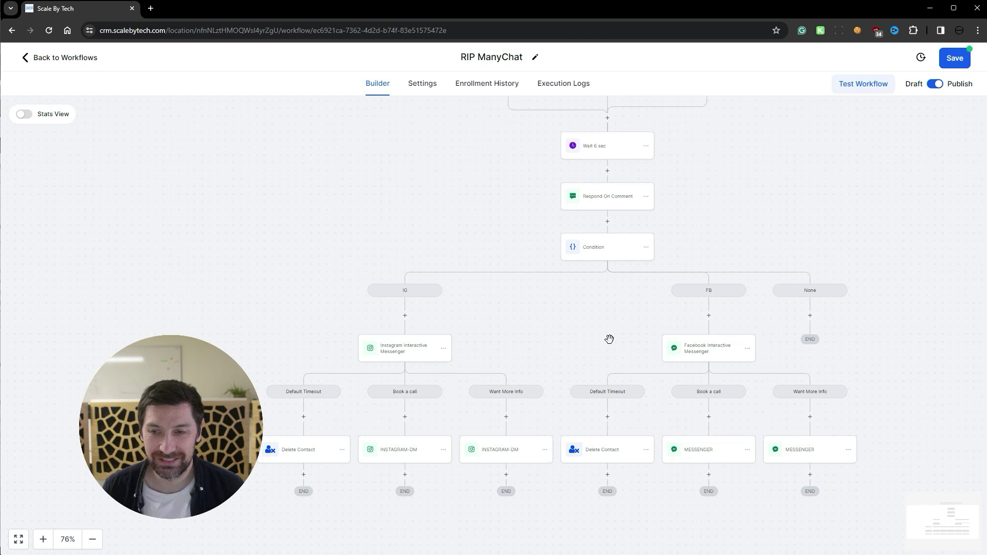
scroll(566, 293, "down", 3)
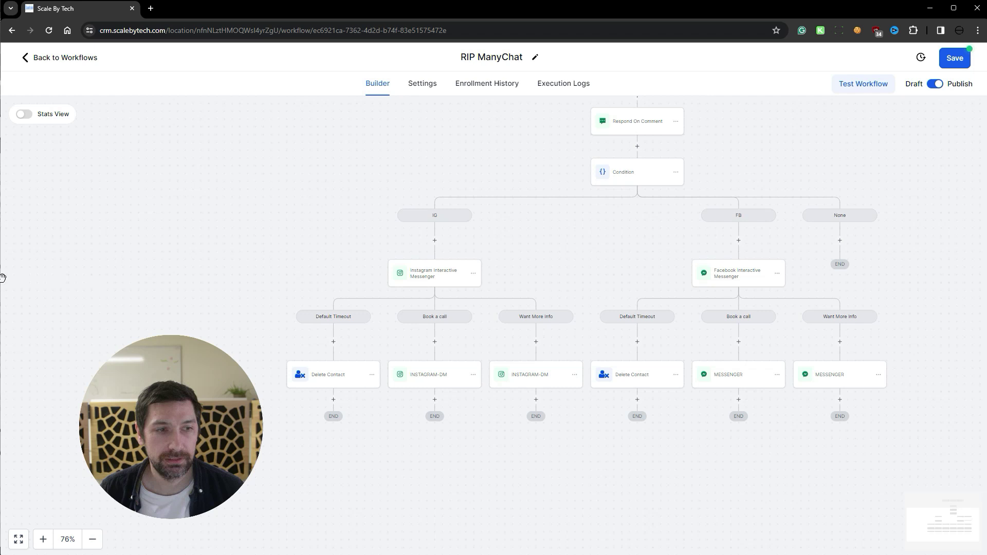
scroll(738, 321, "up", 5)
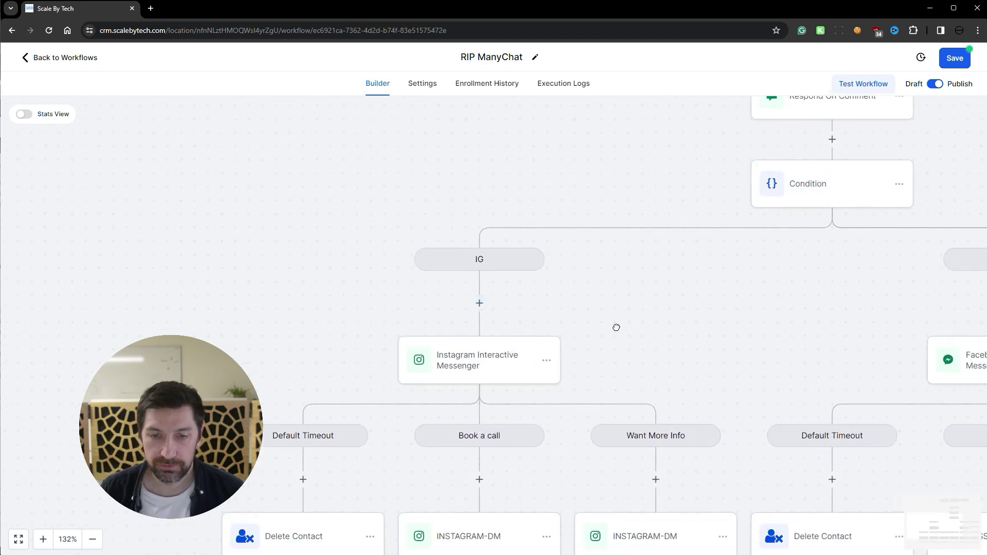
scroll(615, 326, "down", 2)
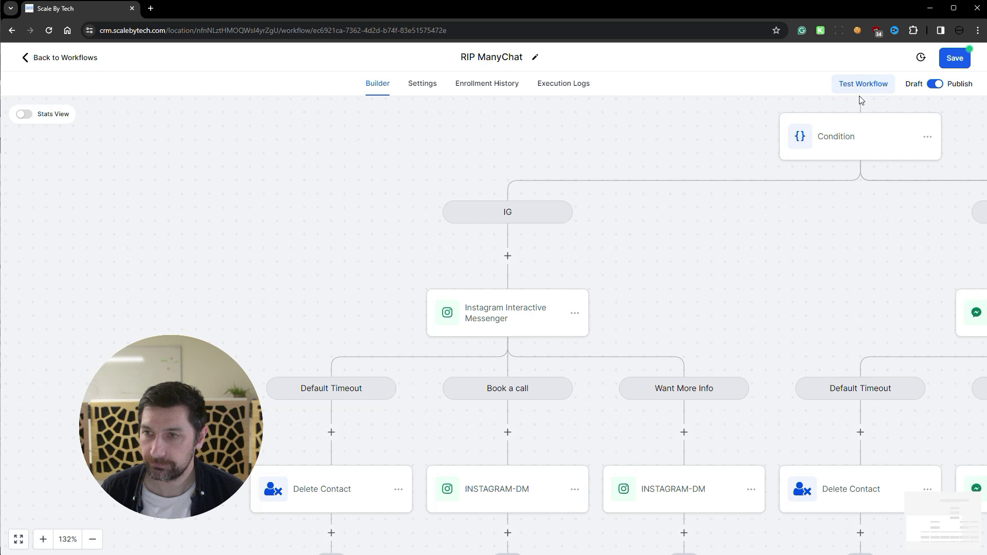
left_click(502, 317)
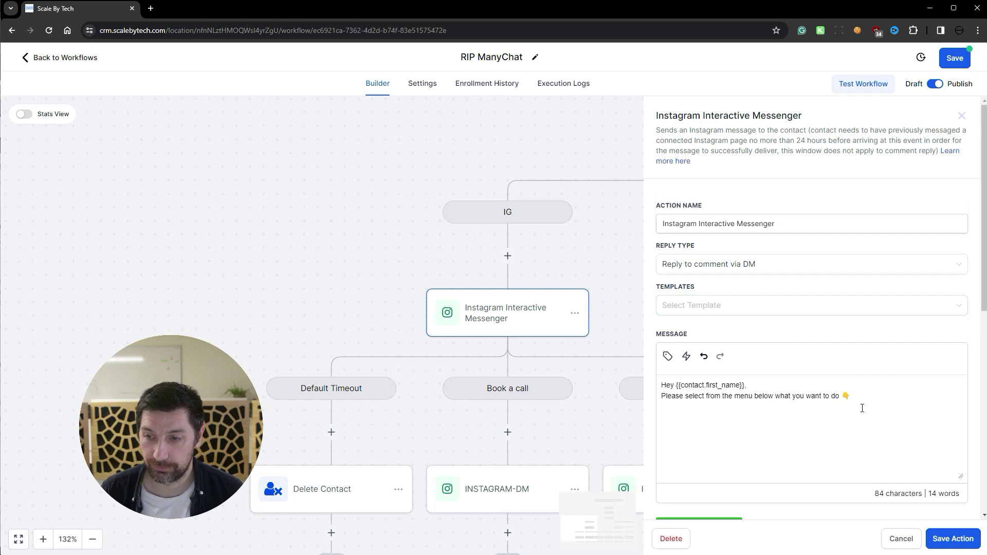
scroll(767, 291, "down", 2)
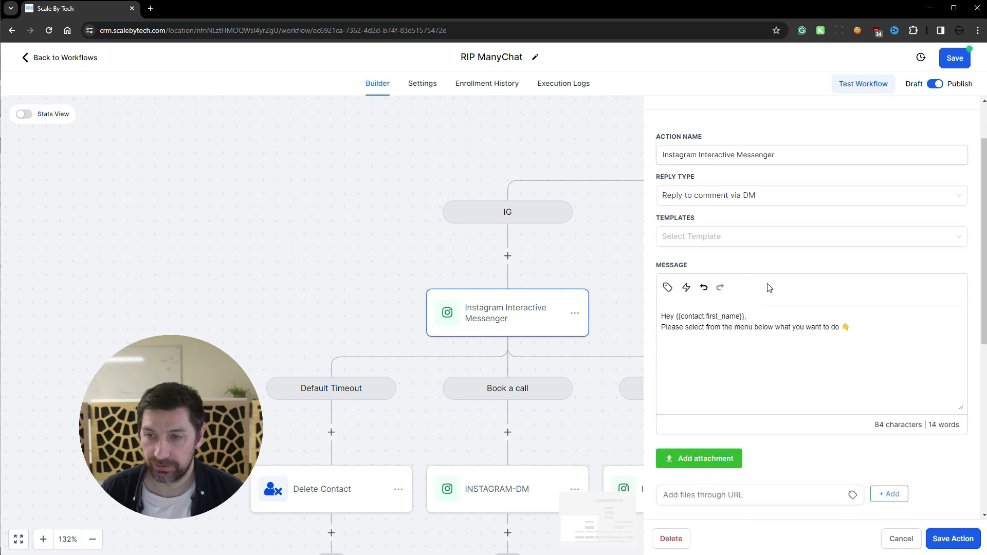
left_click_drag(665, 281, 756, 282)
left_click(758, 283)
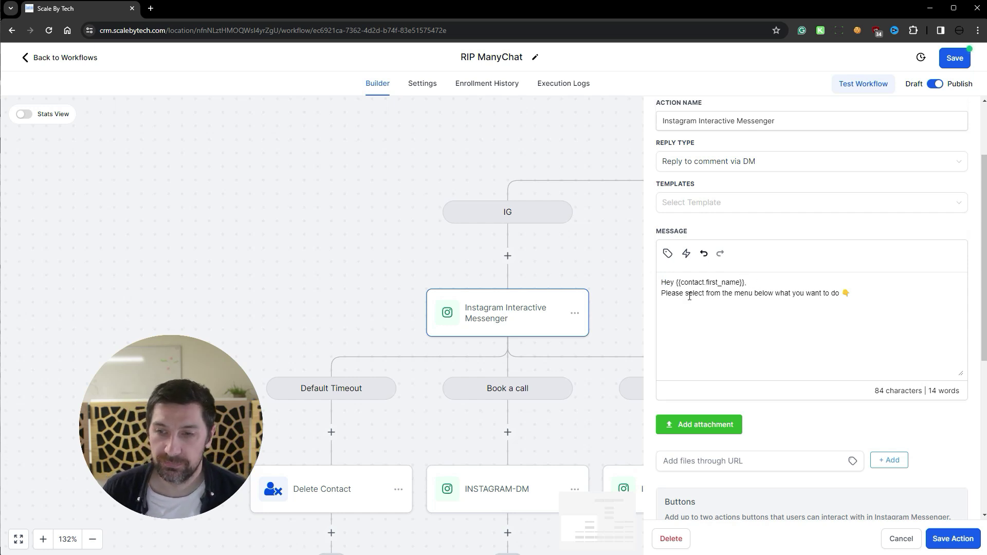
left_click_drag(689, 297, 853, 297)
left_click(869, 302)
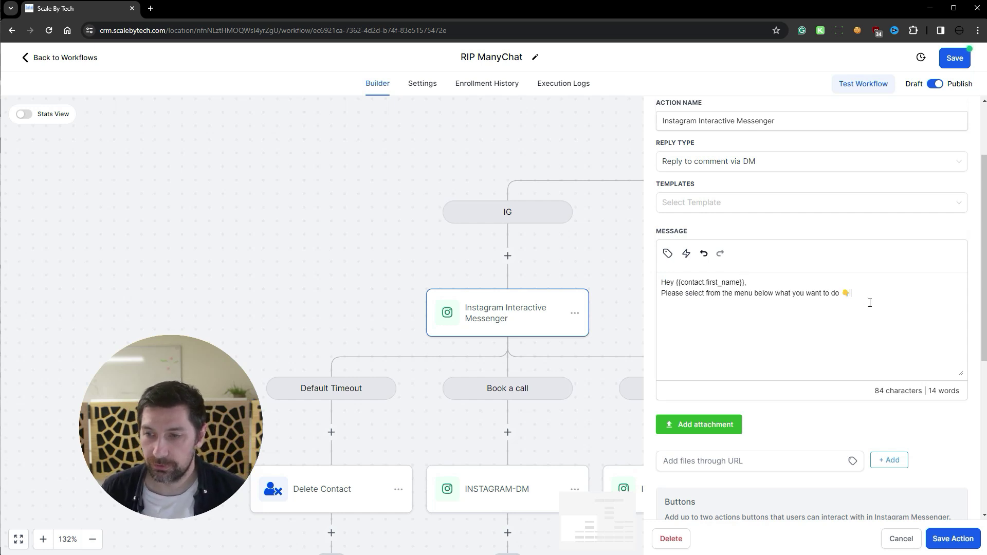
scroll(798, 190, "down", 6)
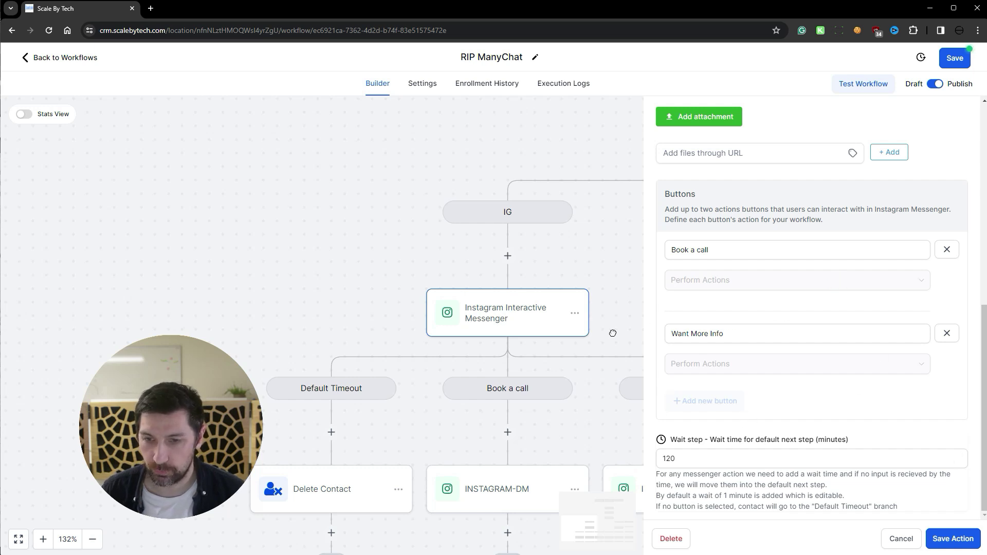
left_click(632, 308)
Set the Facebook Interactive Messenger's third button action to Open Website.
left_click_drag(795, 310, 288, 297)
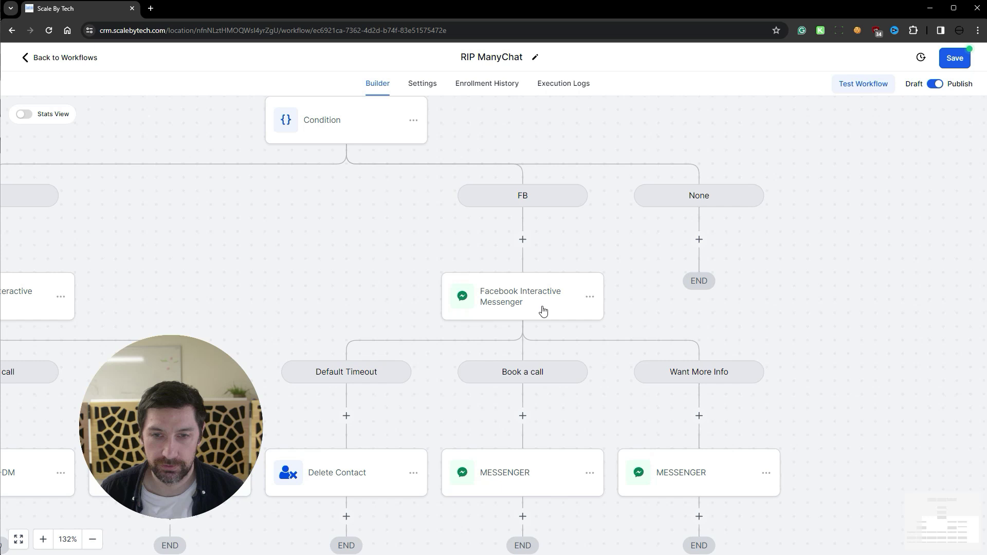
left_click(541, 310)
scroll(713, 407, "down", 5)
left_click(730, 448)
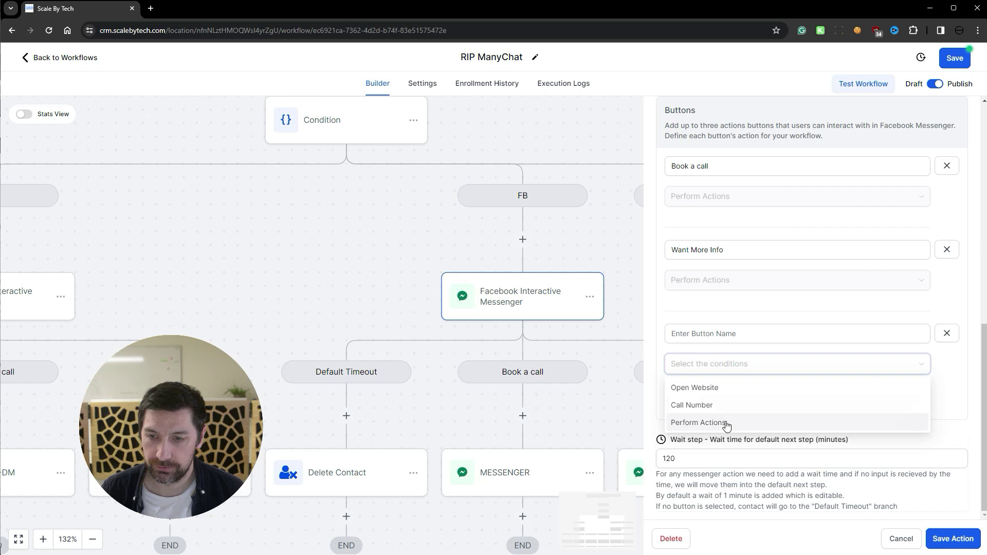
left_click(729, 405)
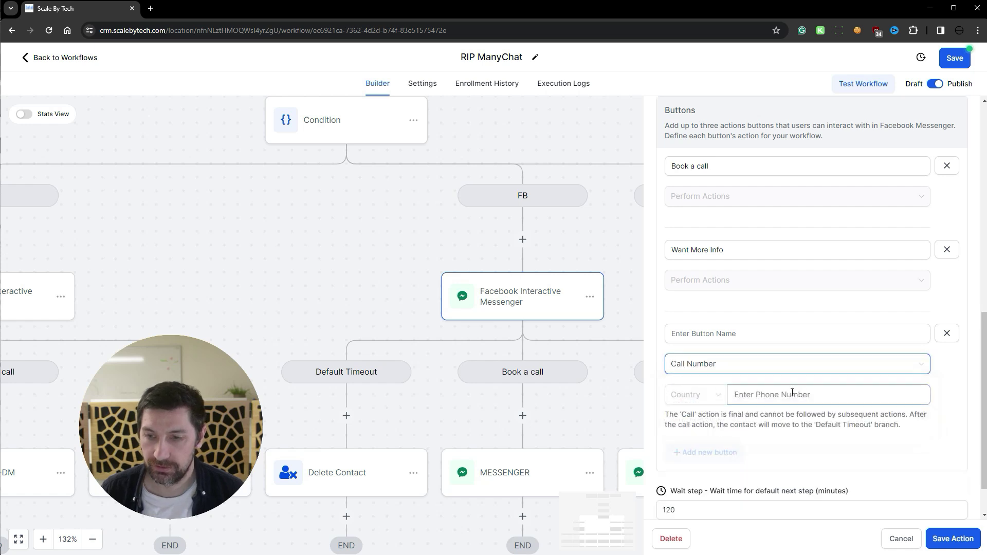
left_click(865, 369)
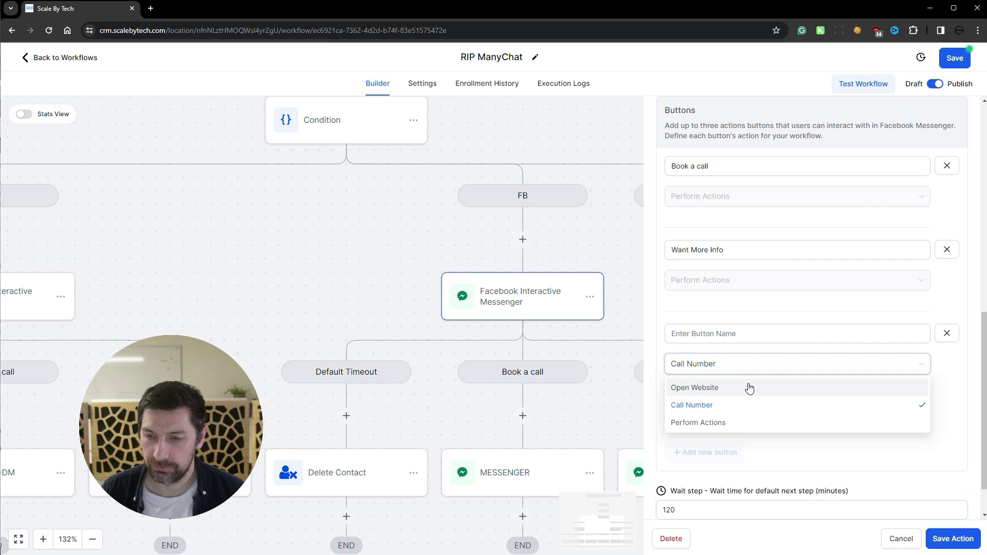
left_click(870, 373)
left_click(780, 395)
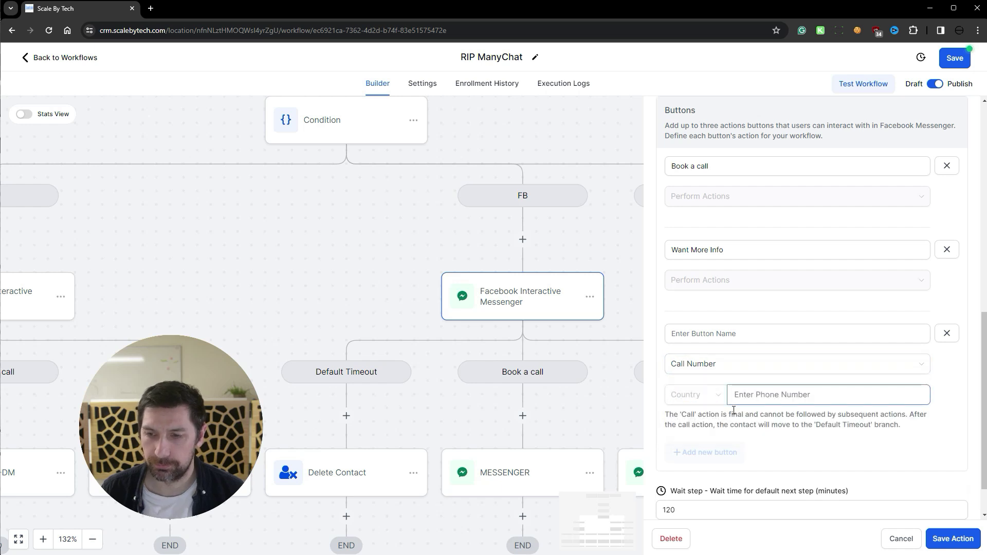
left_click(778, 372)
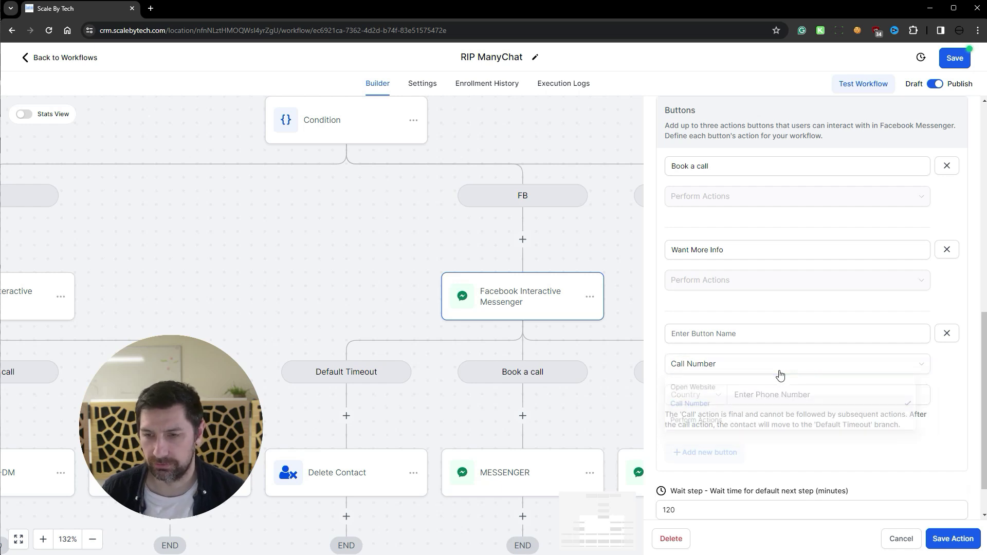
left_click(758, 386)
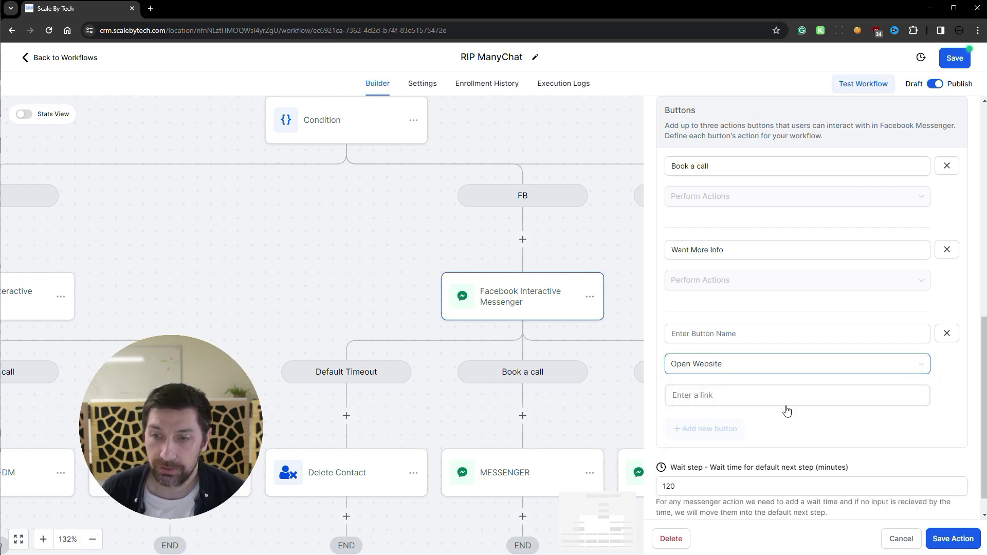
Name the third button 'send link'.
left_click(714, 335)
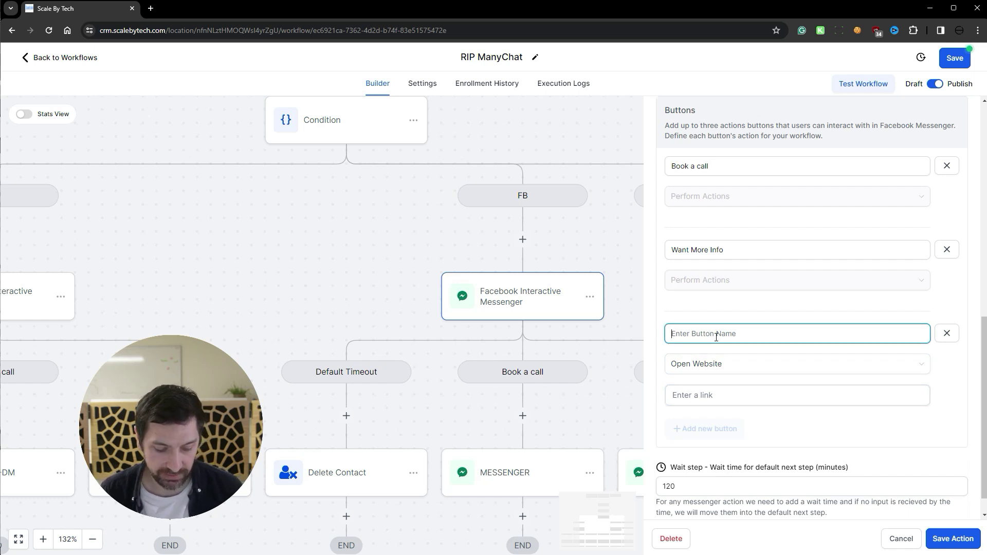
type("send link")
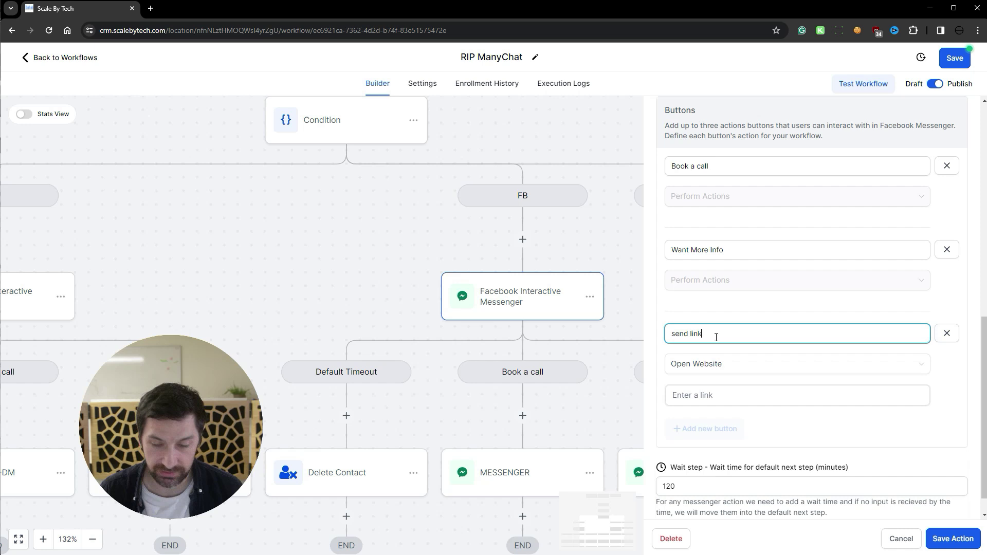
left_click(761, 399)
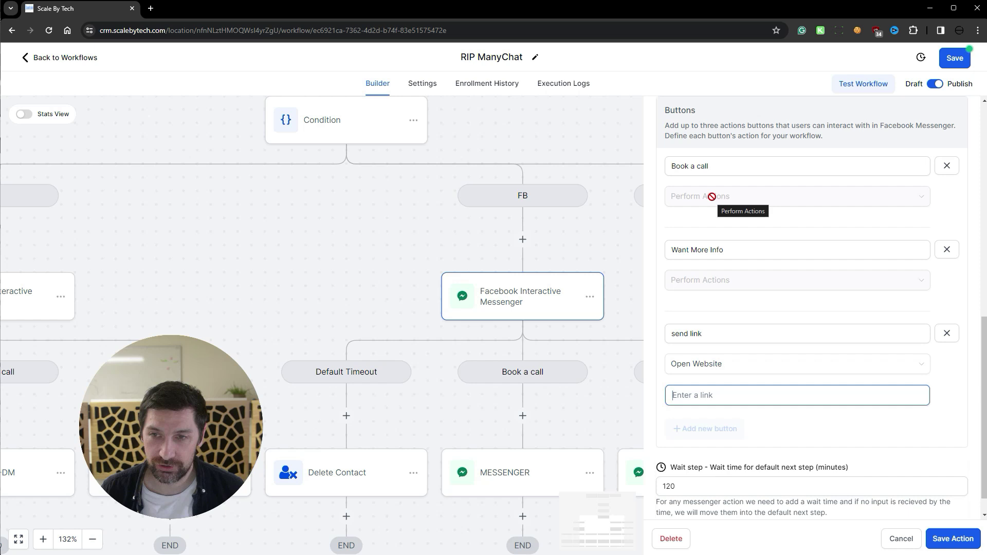
left_click_drag(715, 164, 672, 160)
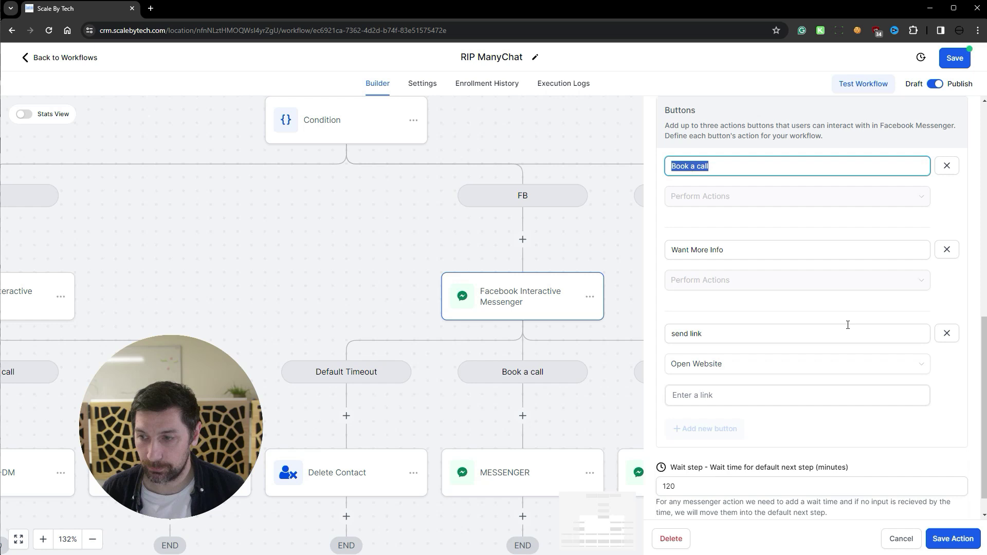
Check the Want More Info Instagram DM and its 24-hour window note, then open the Instagram Interactive Messenger.
left_click_drag(431, 299, 400, 157)
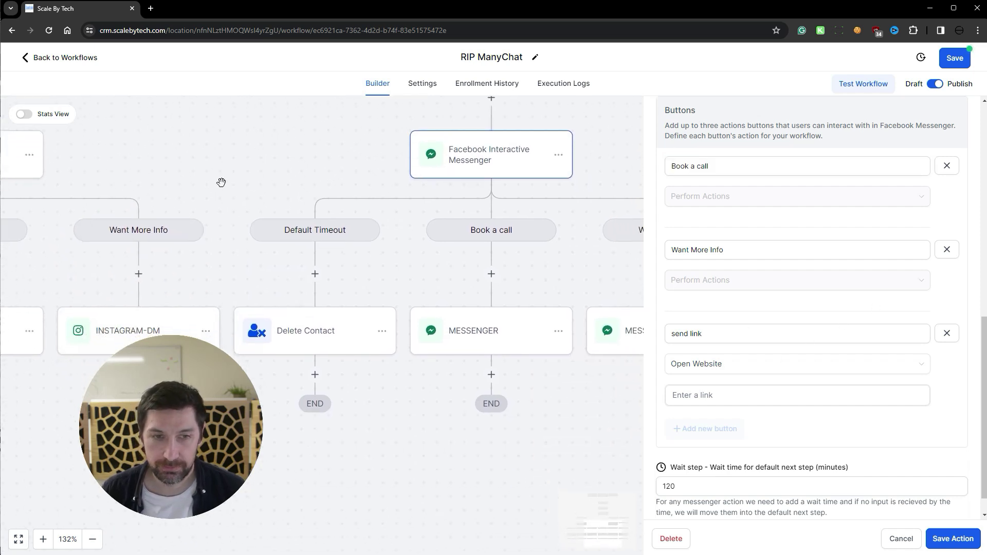
left_click_drag(220, 183, 573, 196)
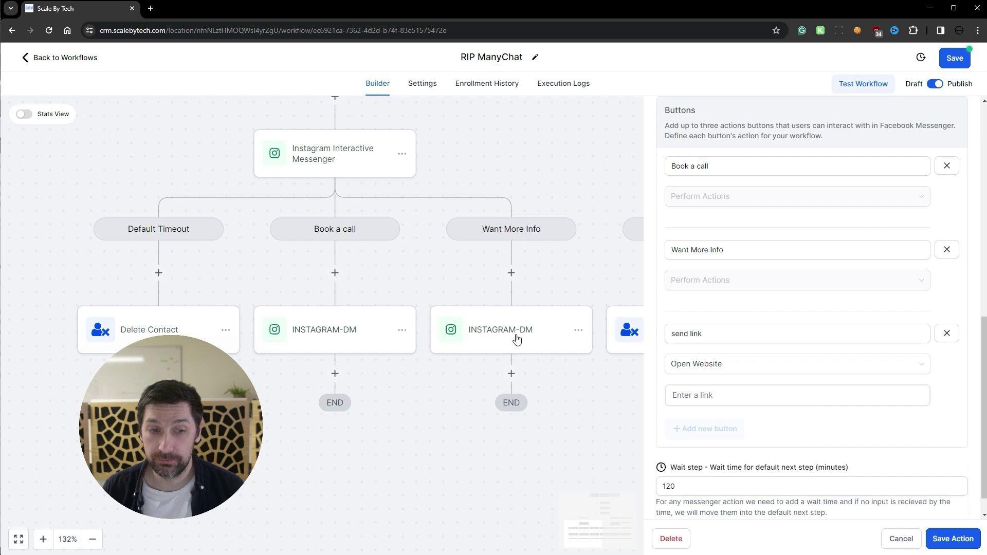
left_click(516, 340)
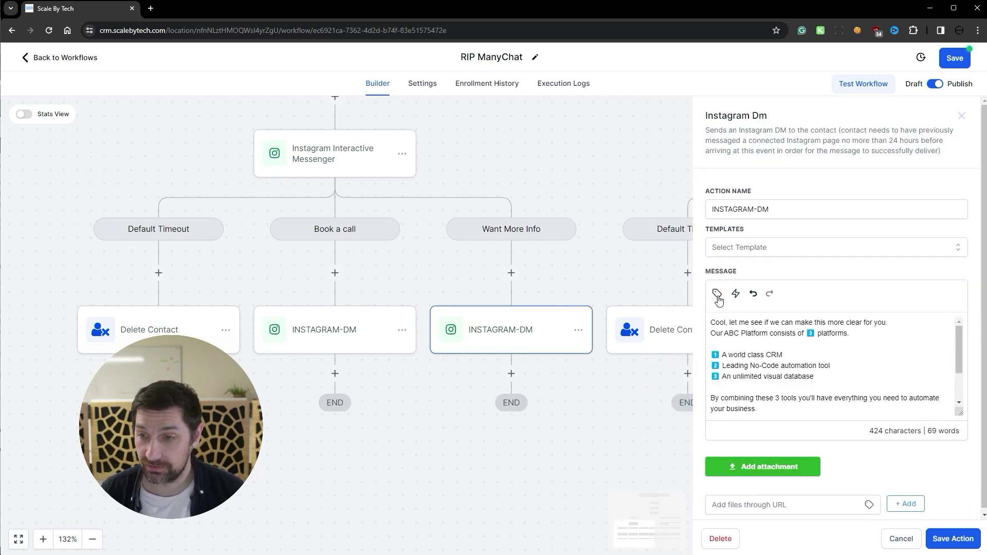
left_click_drag(866, 141, 940, 141)
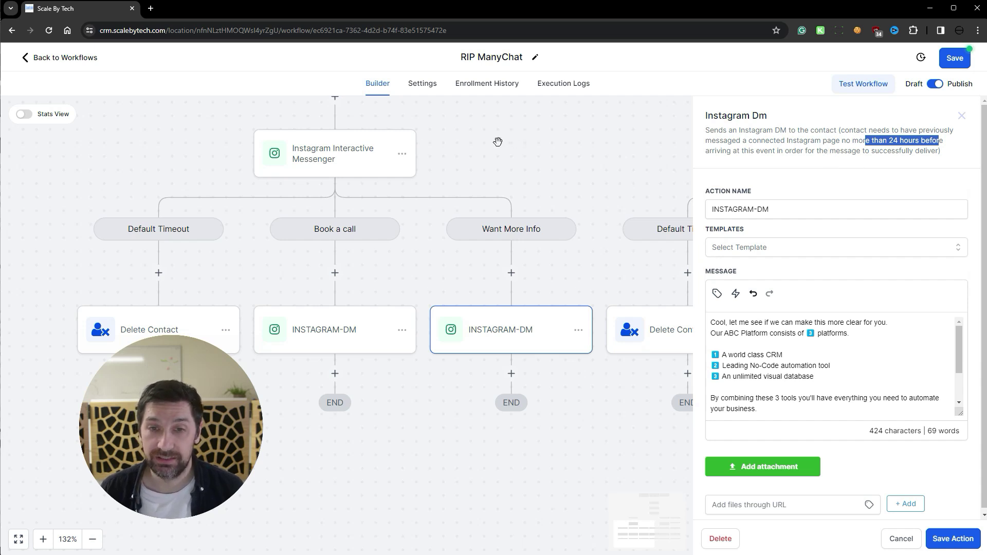
left_click(333, 165)
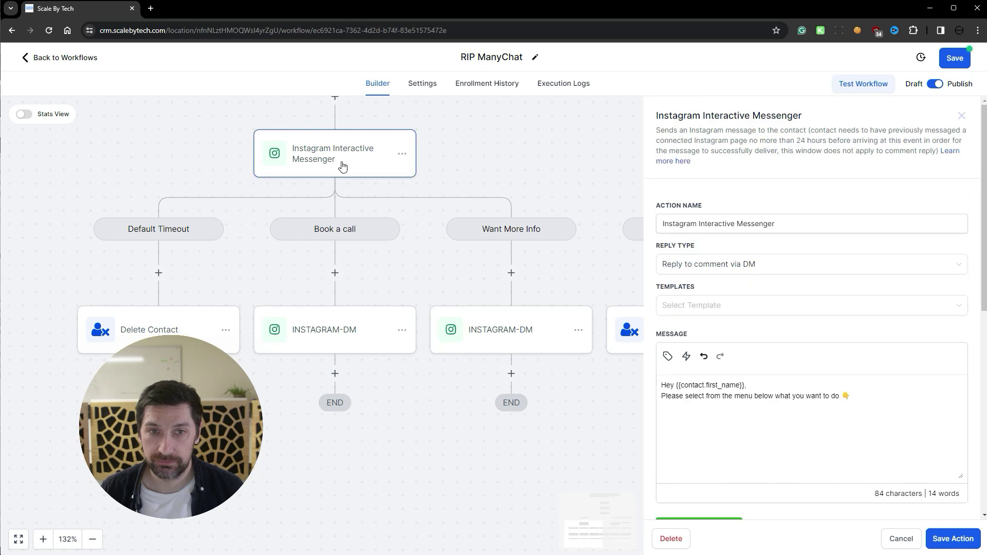
left_click(743, 307)
left_click(560, 185)
scroll(800, 337, "down", 2)
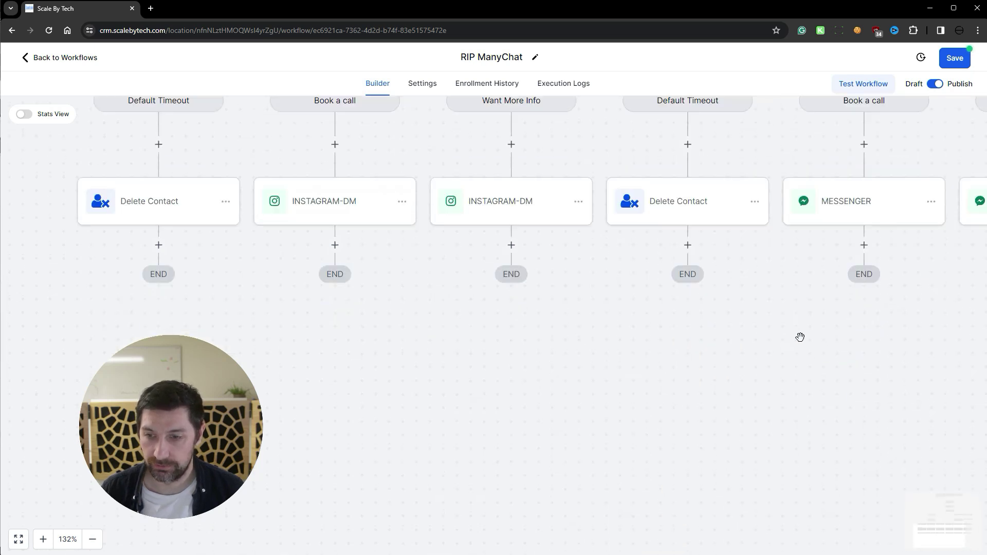
left_click_drag(800, 337, 487, 509)
left_click(471, 209)
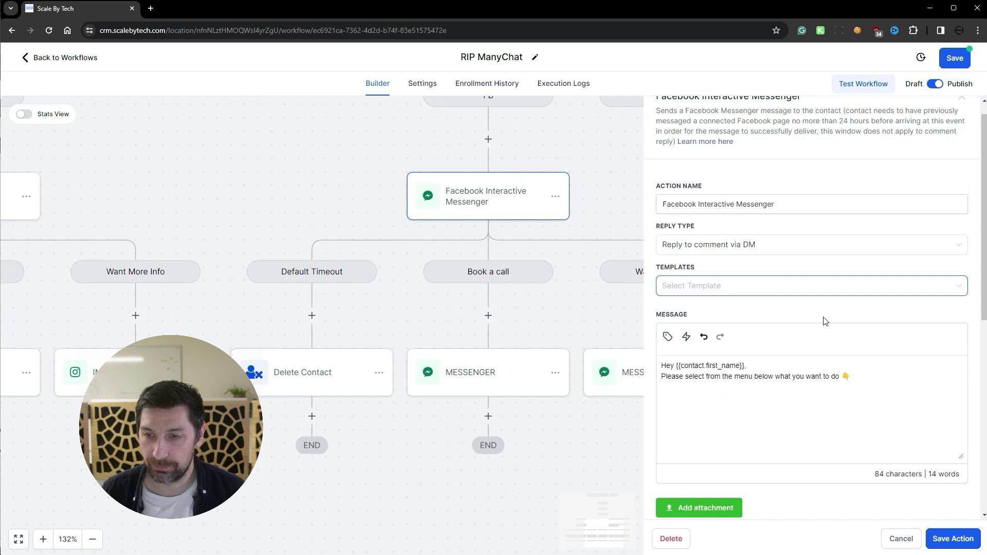
scroll(824, 320, "down", 7)
left_click(726, 399)
left_click(762, 447)
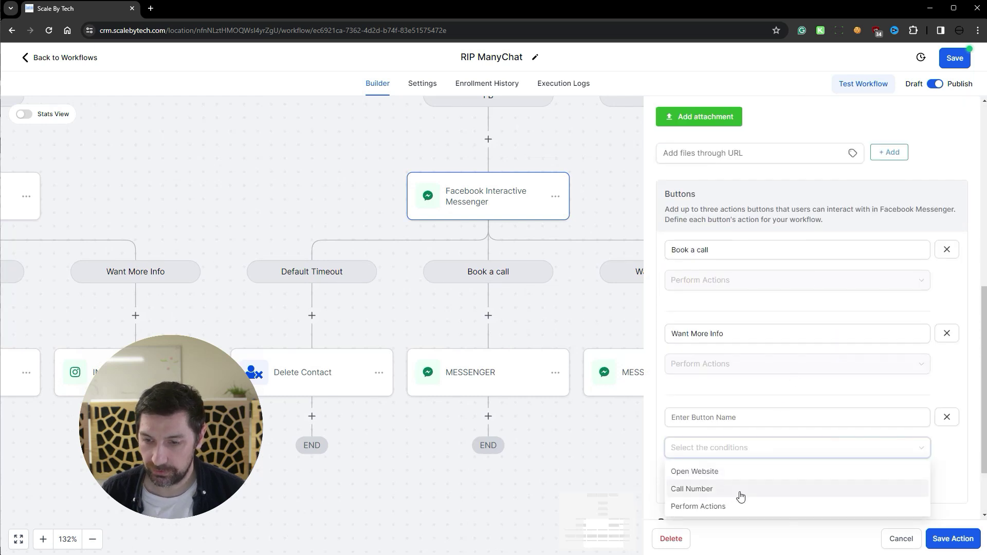
left_click(716, 470)
left_click(742, 417)
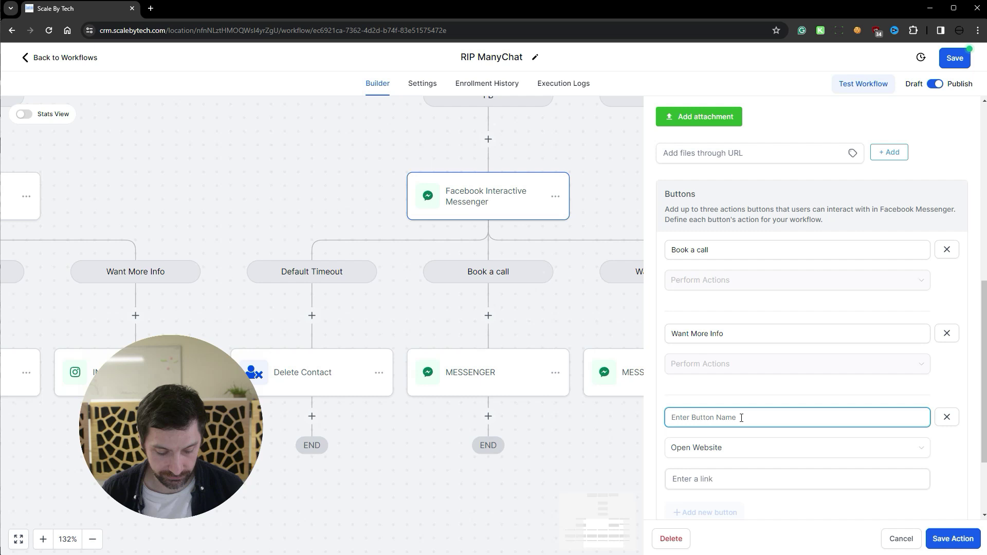
type("send link")
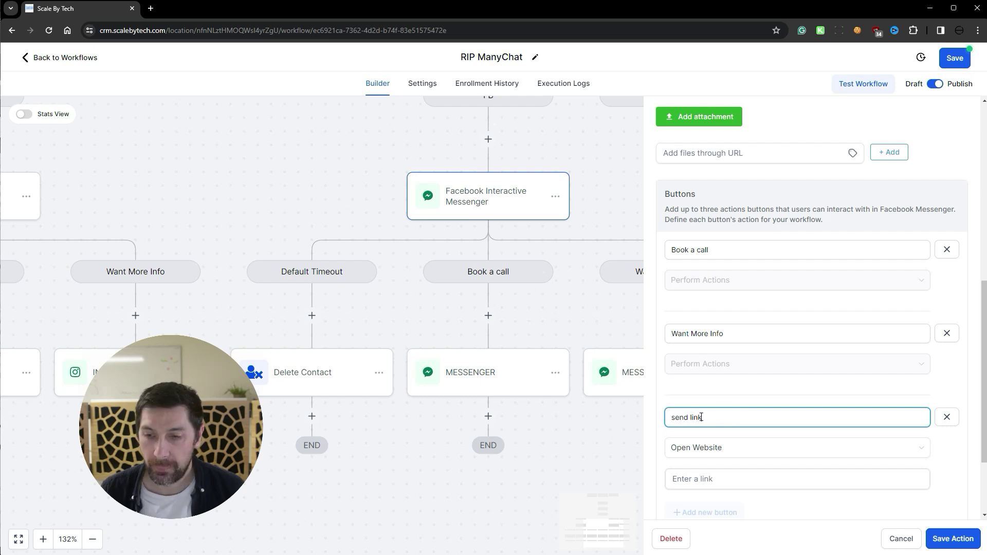
left_click_drag(701, 418, 669, 416)
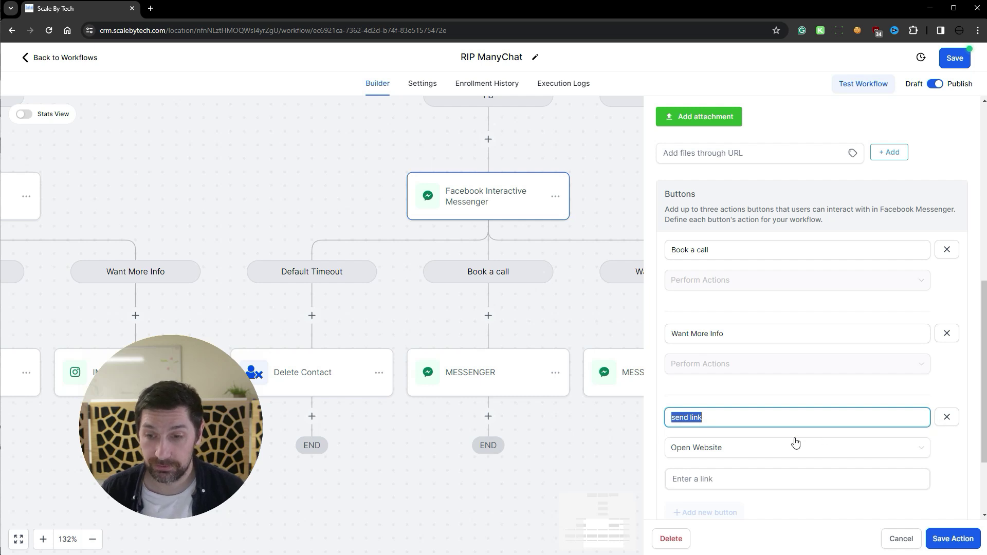
left_click(946, 417)
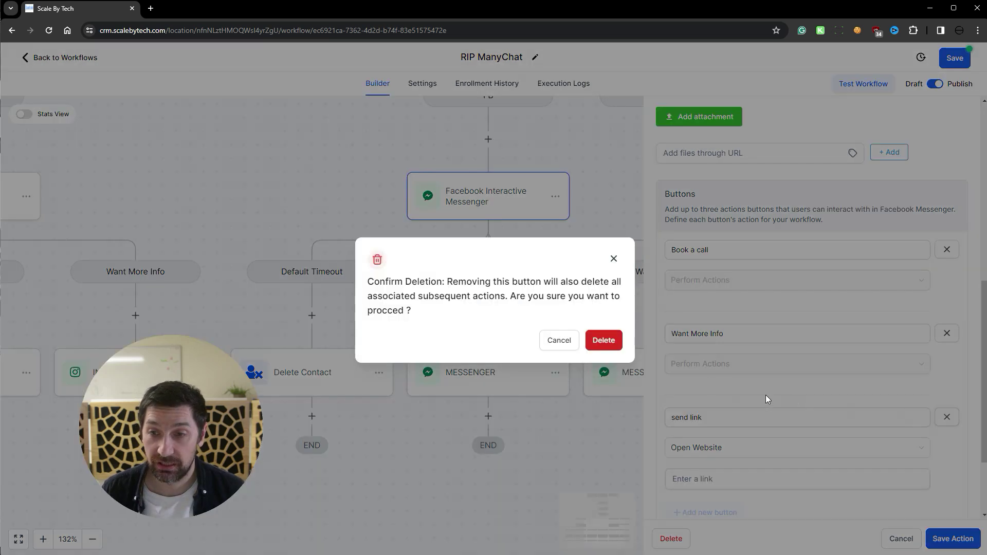
left_click(896, 539)
left_click(897, 538)
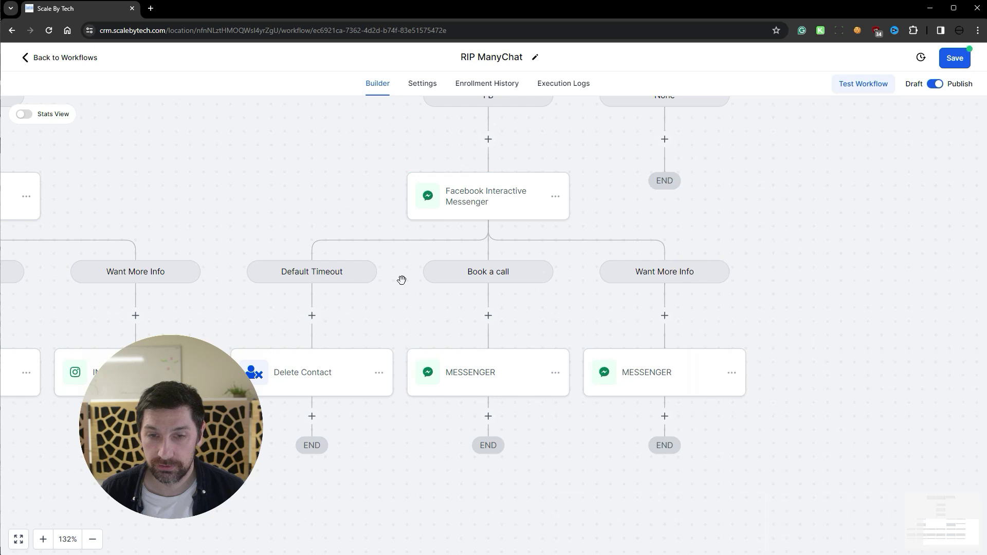
scroll(349, 225, "left", 10)
left_click(451, 188)
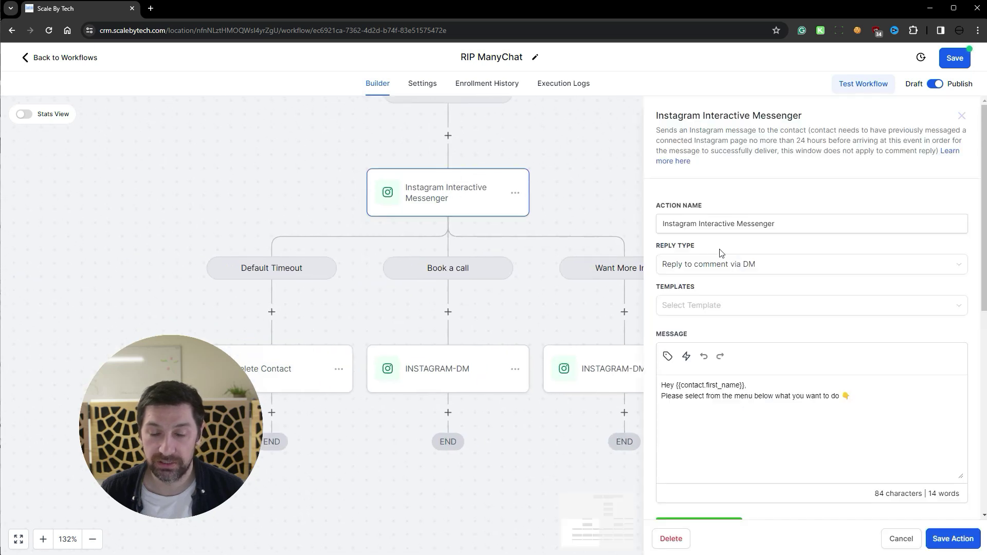
scroll(796, 374, "down", 8)
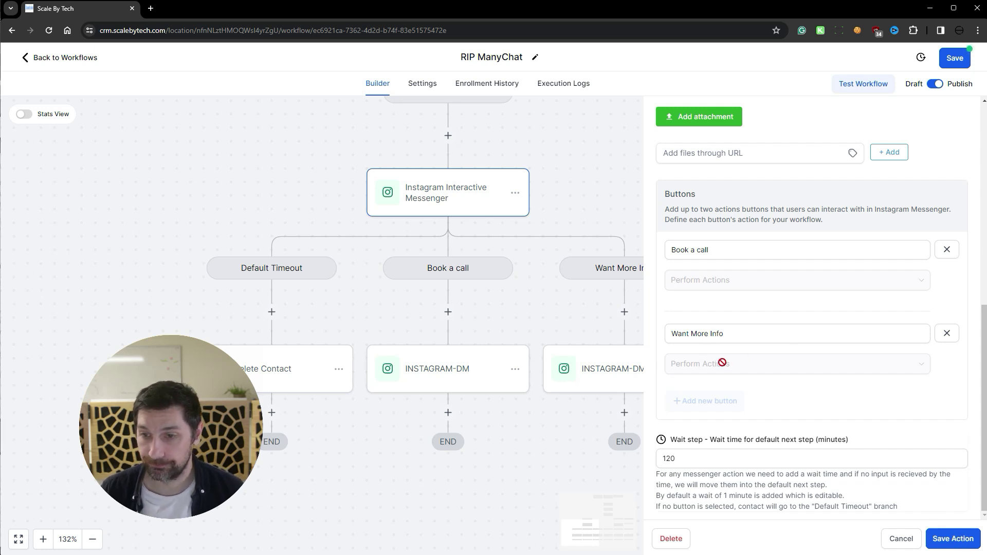
left_click_drag(724, 255, 661, 256)
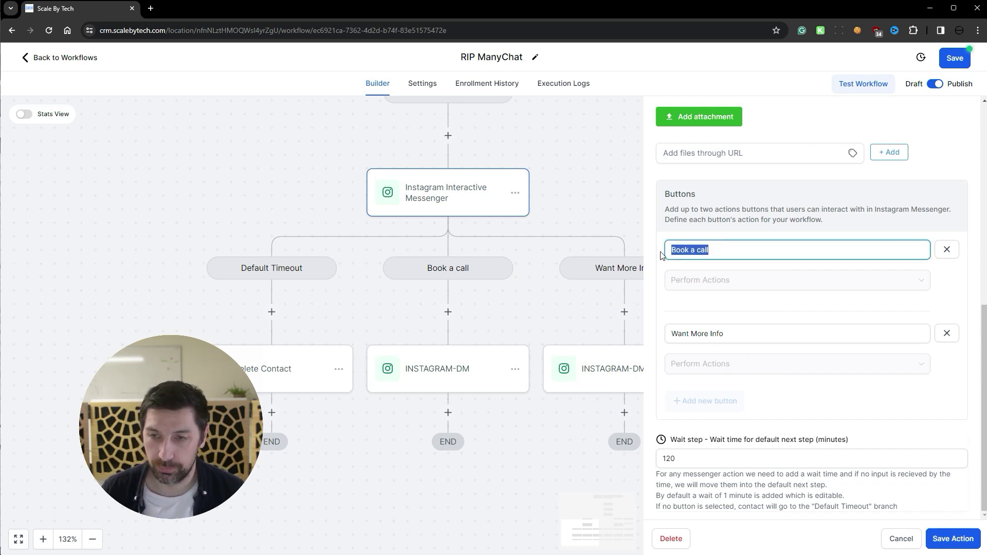
left_click(547, 449)
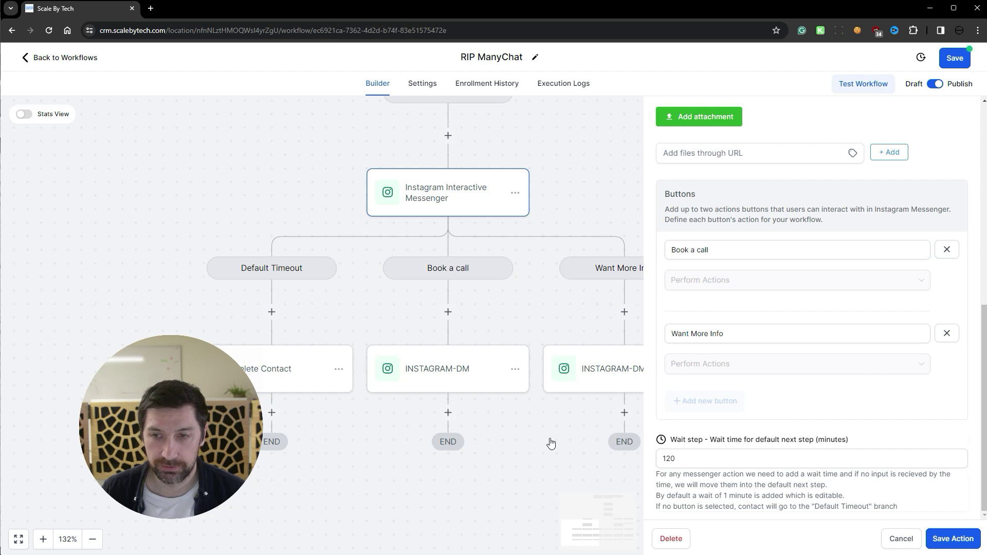
left_click(966, 537)
left_click(442, 375)
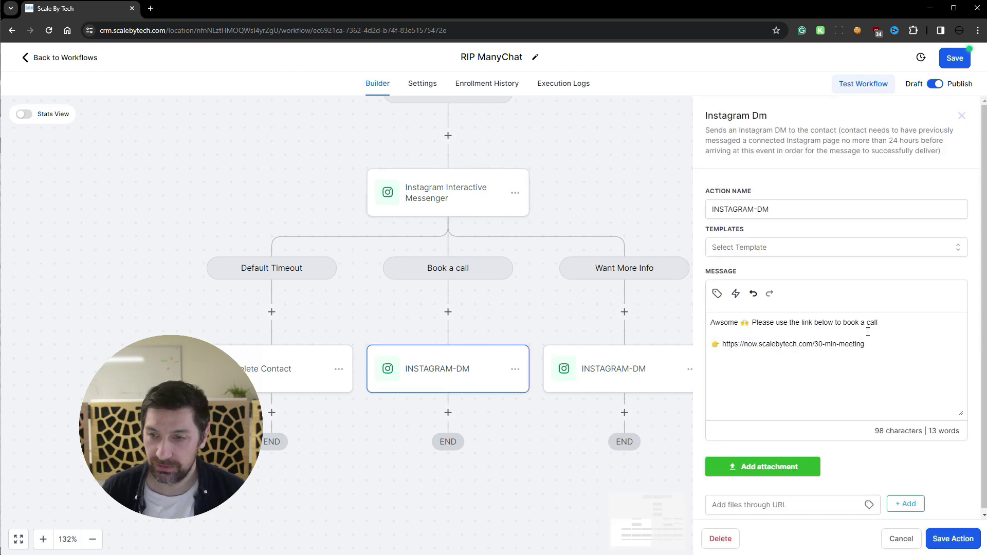
left_click_drag(871, 345, 721, 343)
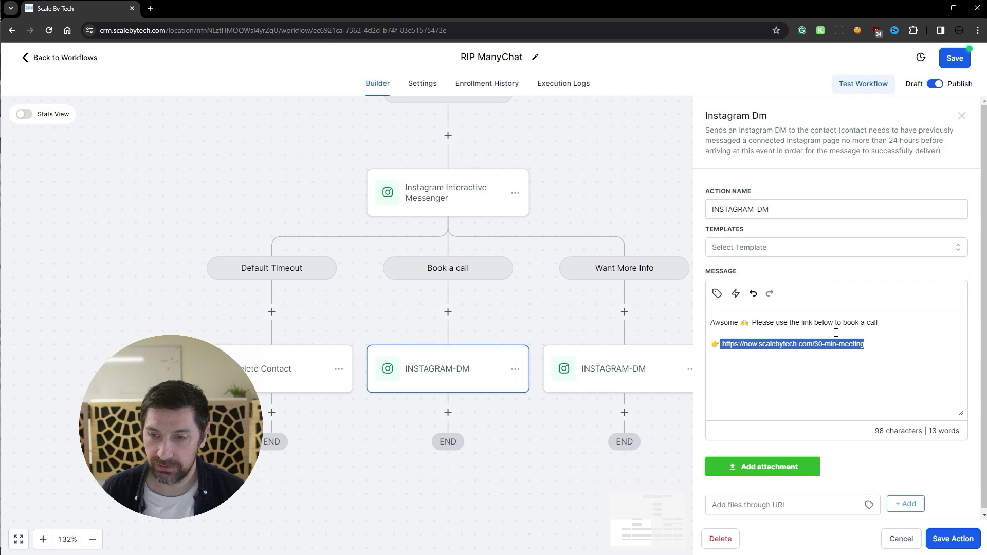
left_click_drag(874, 322, 484, 413)
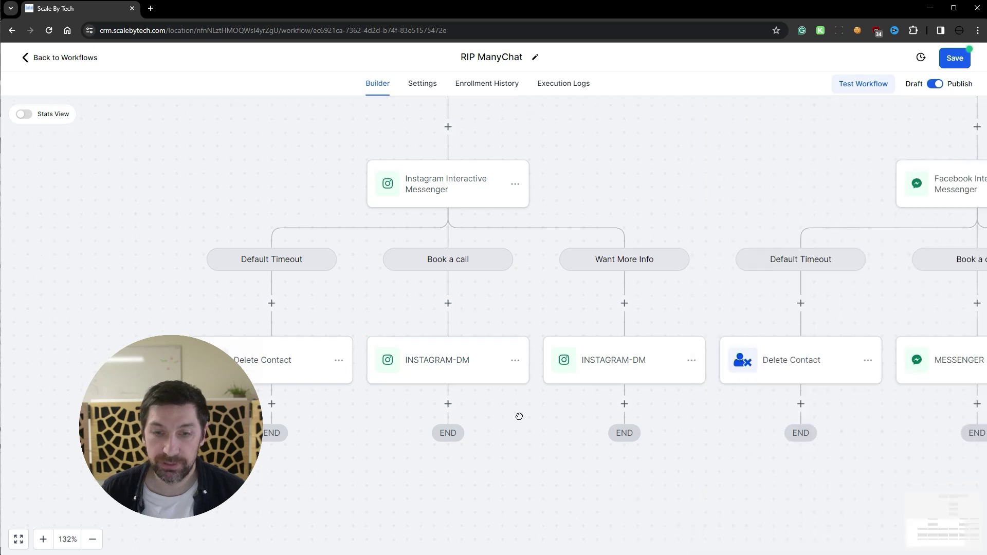
left_click(501, 419)
left_click(443, 363)
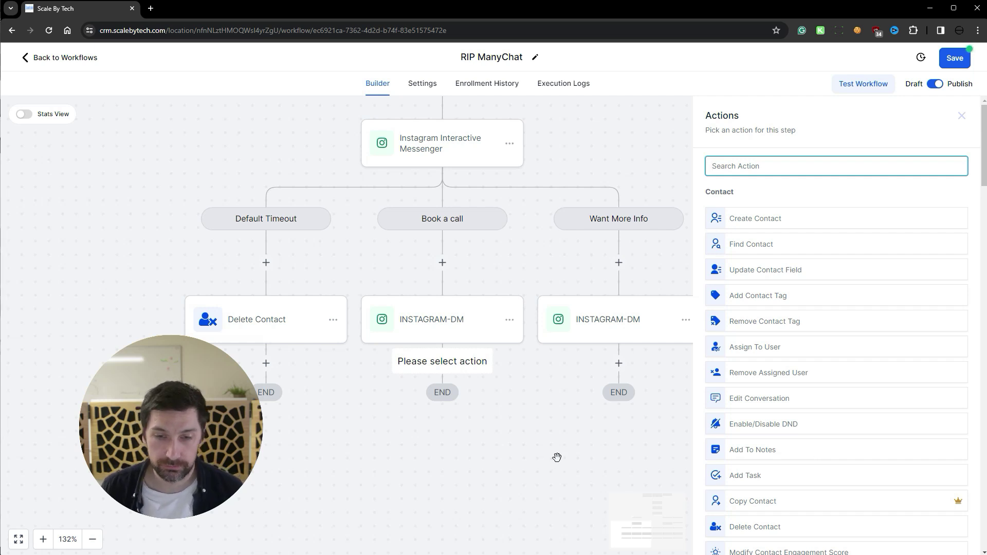
left_click_drag(566, 405, 496, 402)
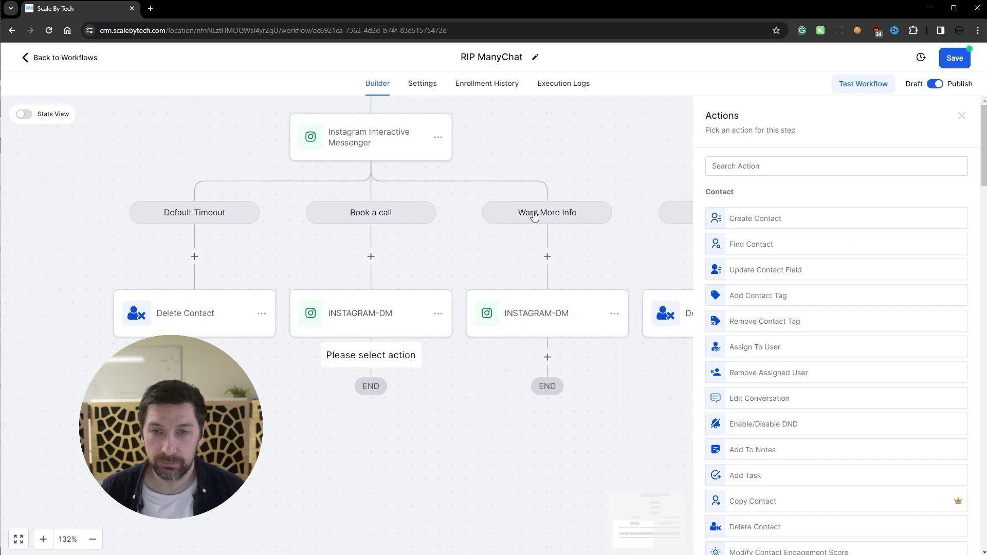
left_click(551, 312)
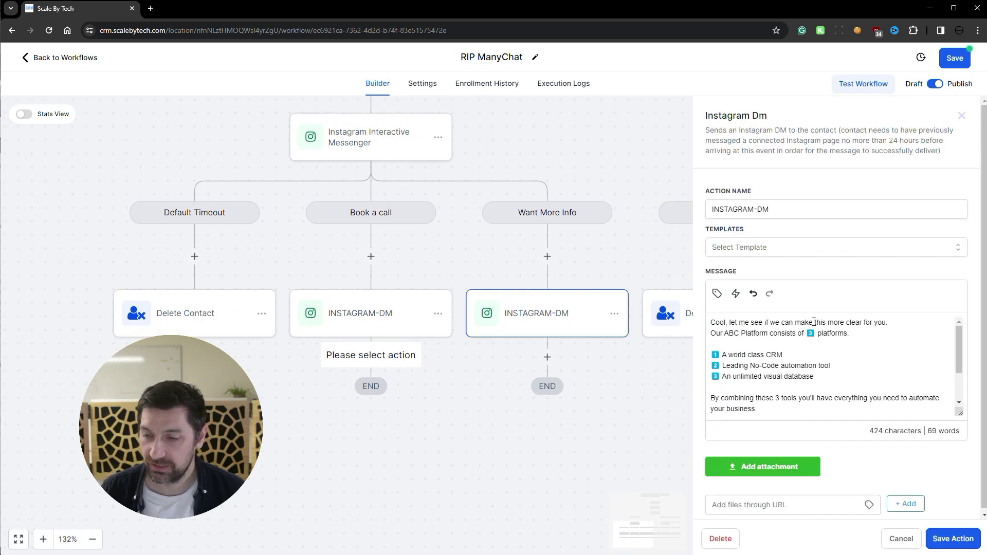
left_click_drag(711, 322, 863, 363)
scroll(875, 338, "down", 1)
scroll(817, 343, "up", 1)
left_click(863, 364)
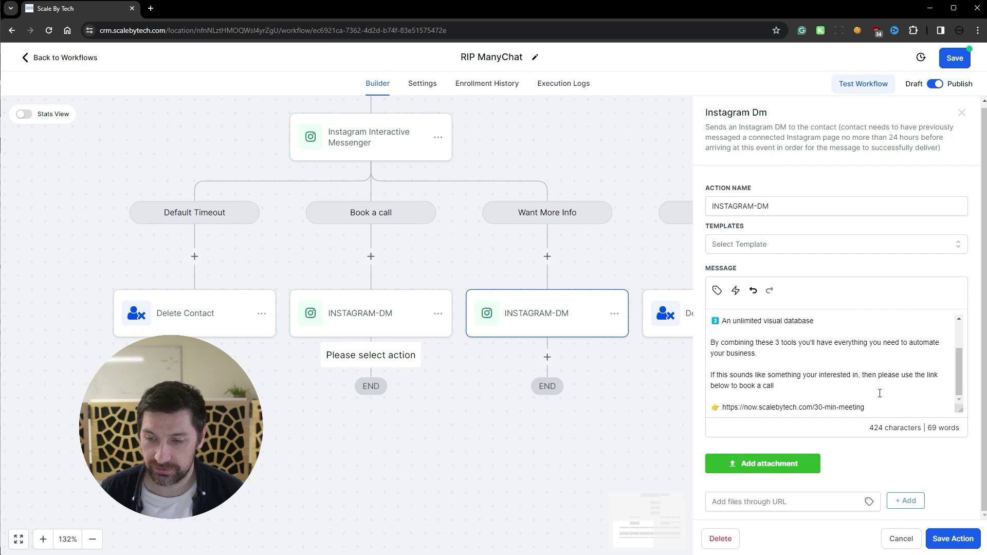
left_click_drag(883, 405, 730, 407)
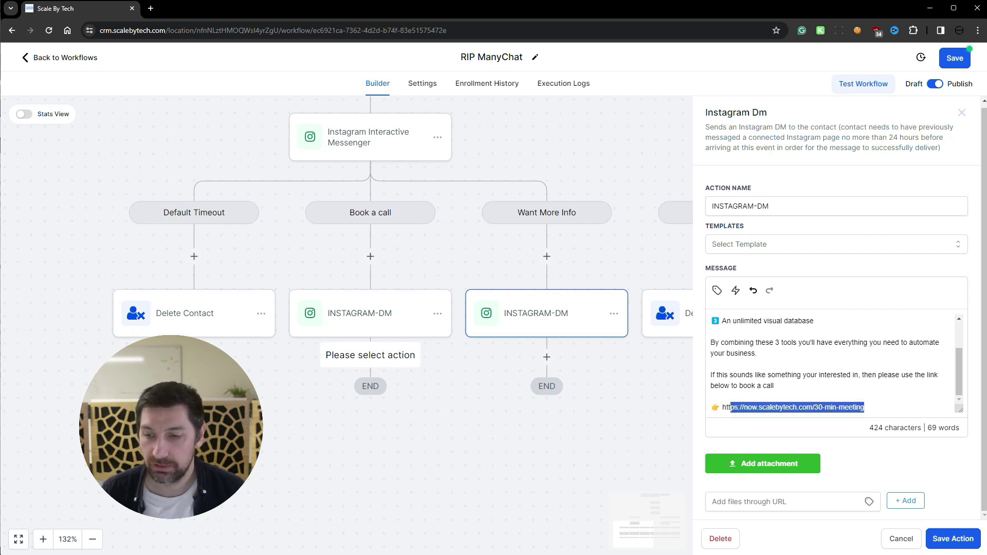
left_click(952, 538)
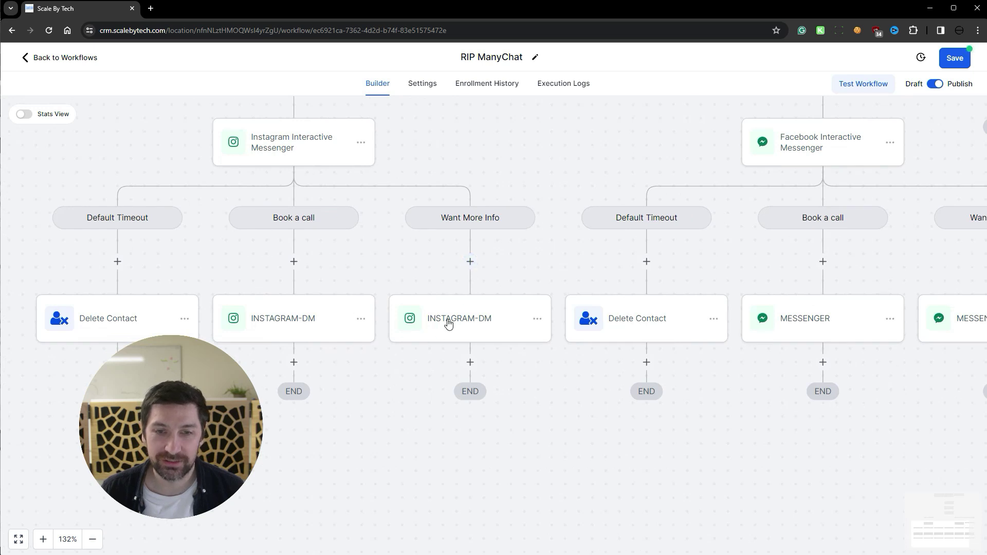
Add a Conversation AI bot step under the Want More Info branch.
left_click(470, 261)
scroll(832, 257, "down", 15)
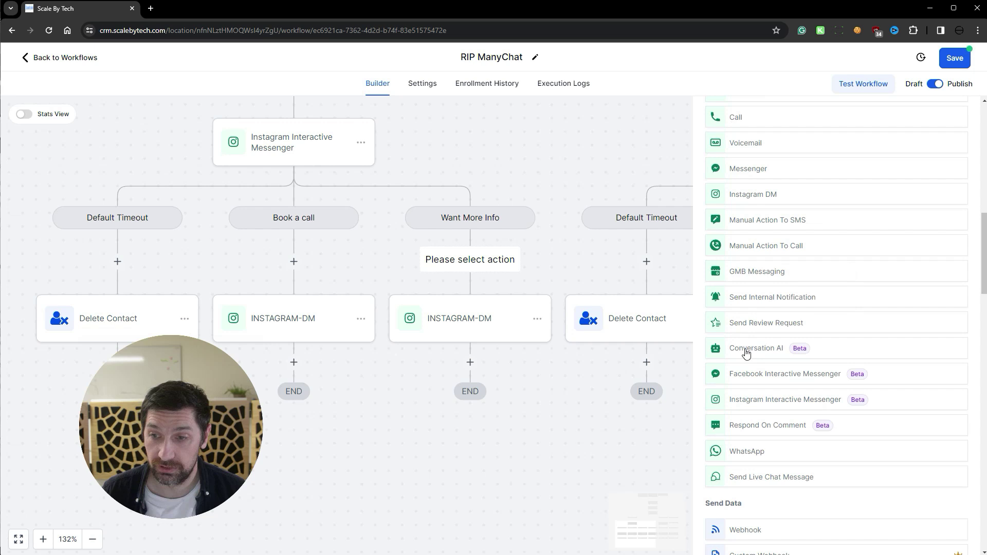
left_click(746, 352)
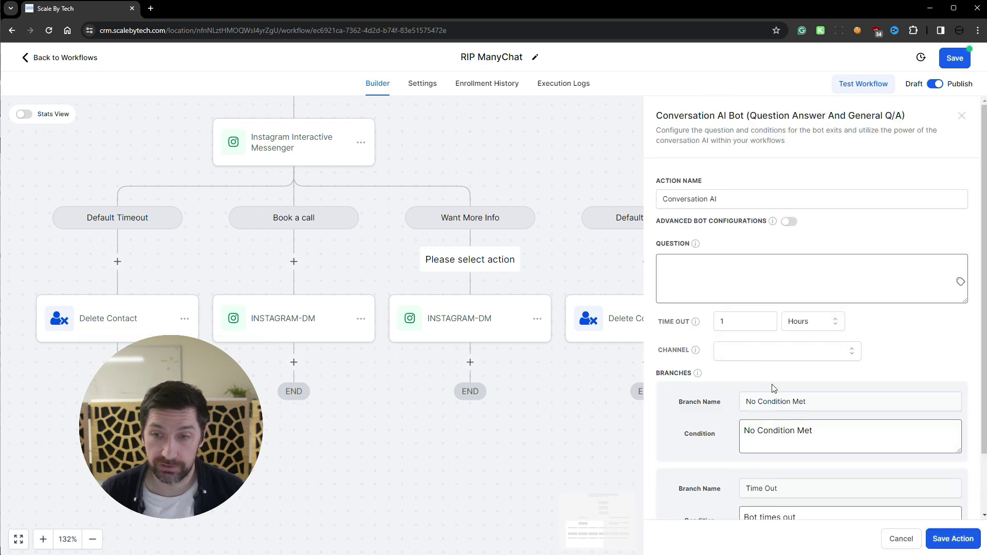
left_click(863, 277)
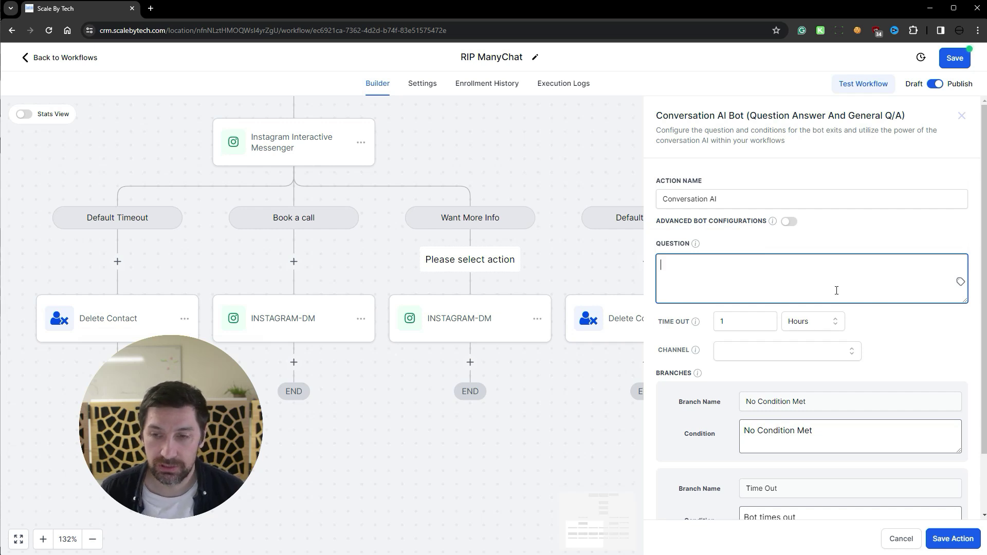
scroll(874, 298, "down", 2)
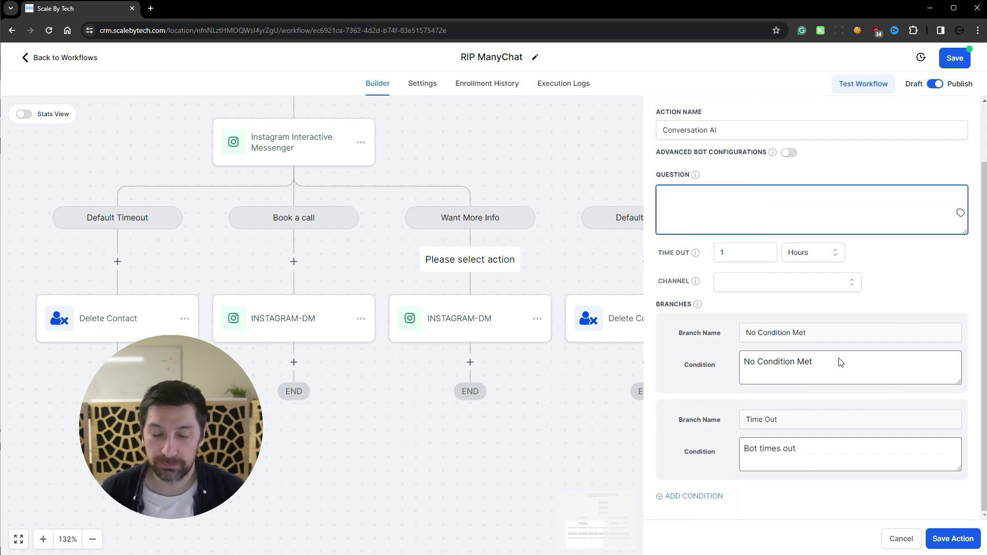
Start a third branch 'interested' with condition 'if their interested in automat', then cancel the action.
left_click(683, 496)
scroll(807, 414, "down", 2)
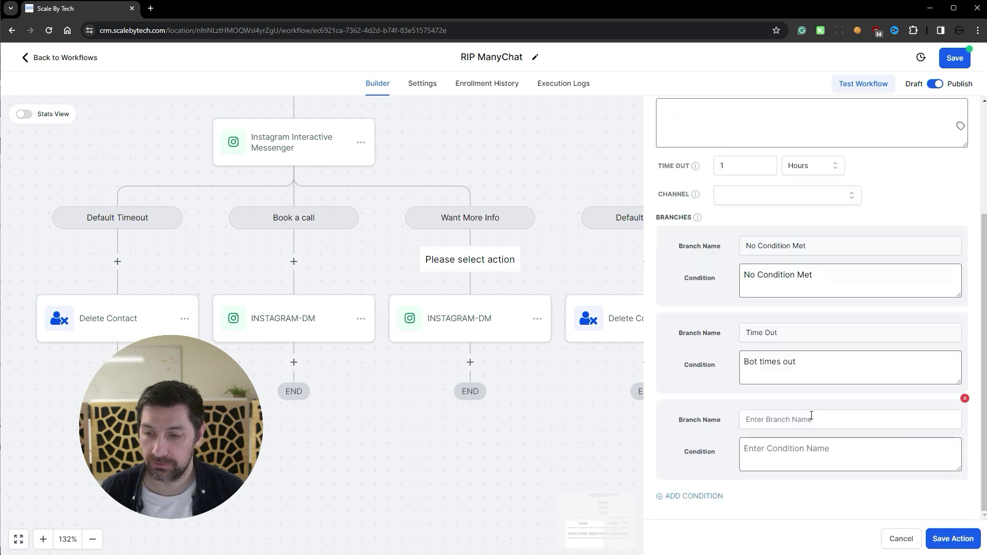
left_click(823, 418)
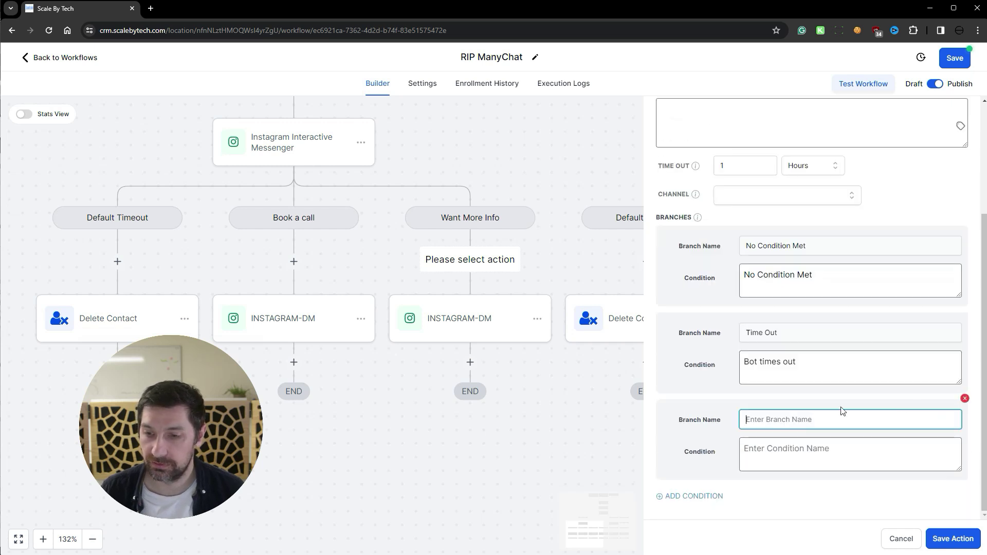
left_click(819, 445)
left_click(816, 418)
type("interested")
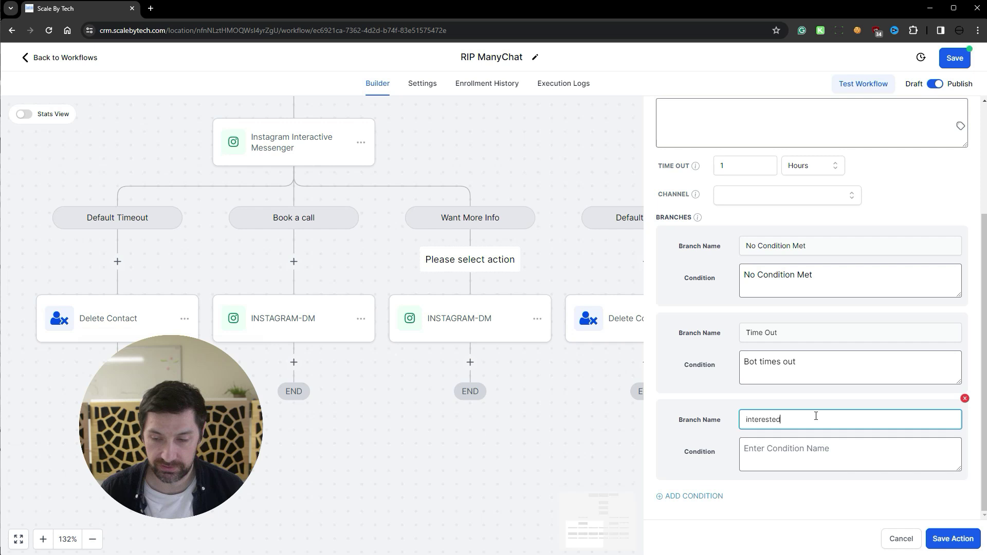
left_click(785, 467)
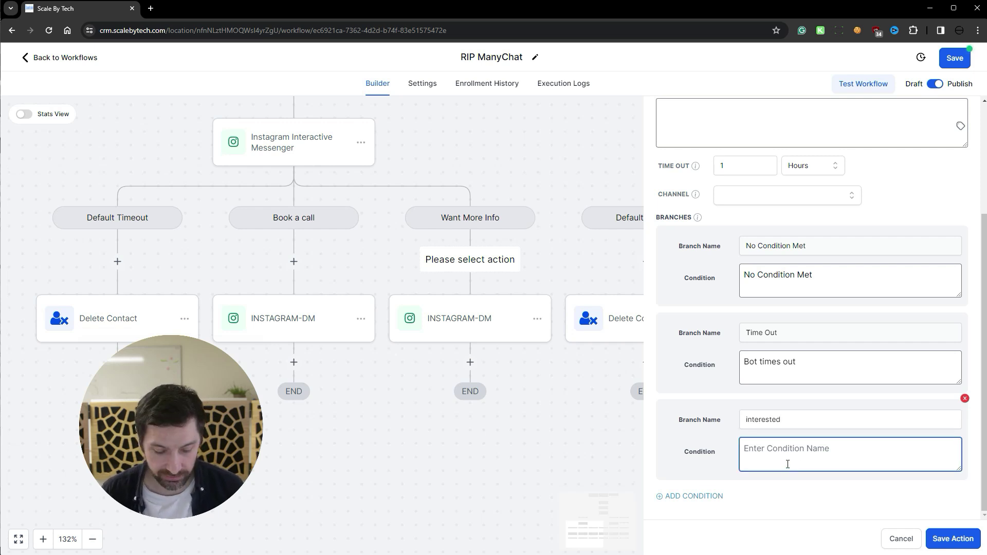
type("if their interested in")
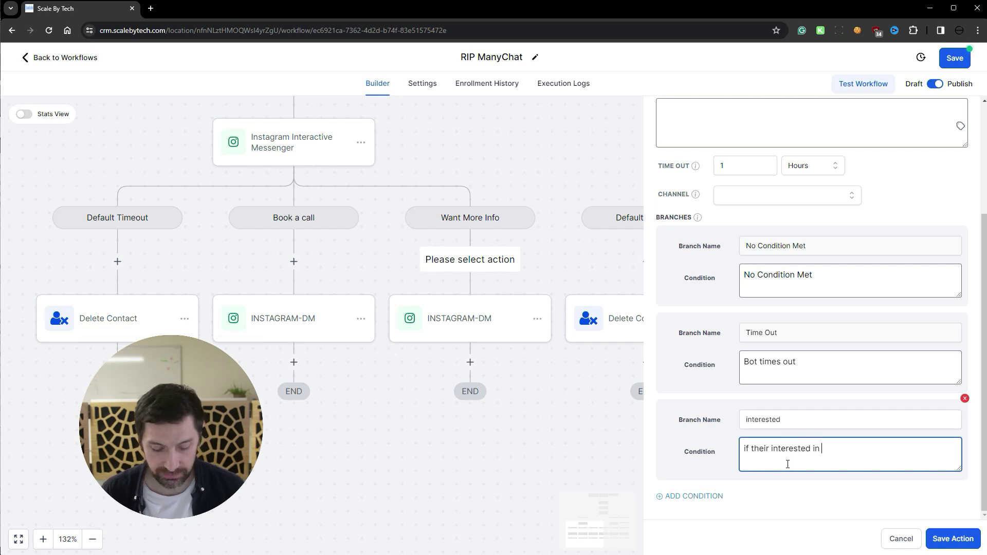
type(" automation")
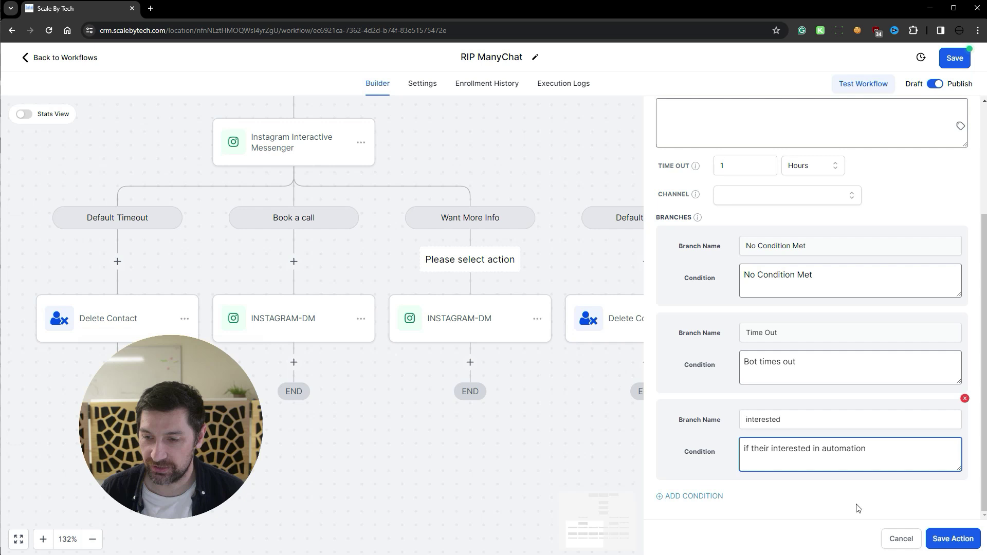
left_click(904, 538)
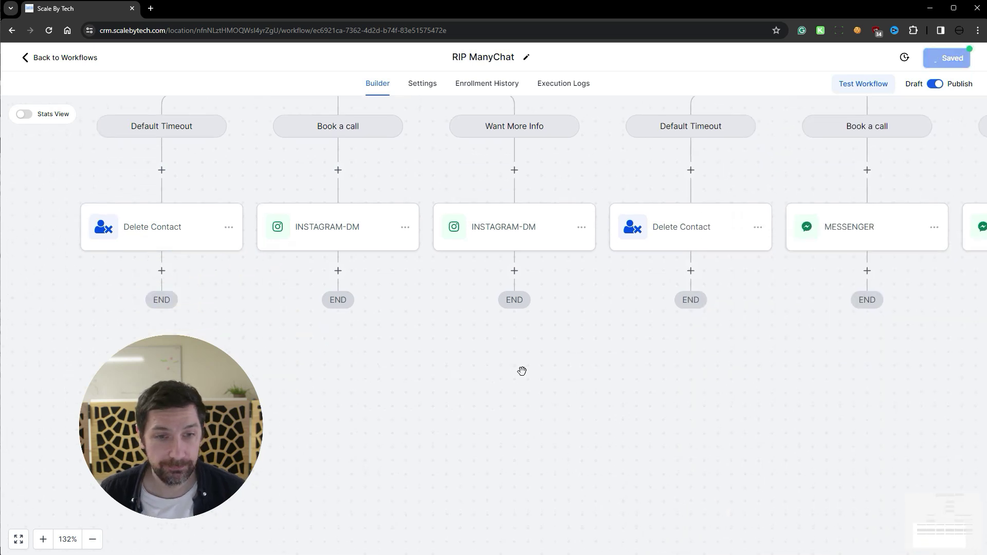
left_click_drag(596, 110, 506, 437)
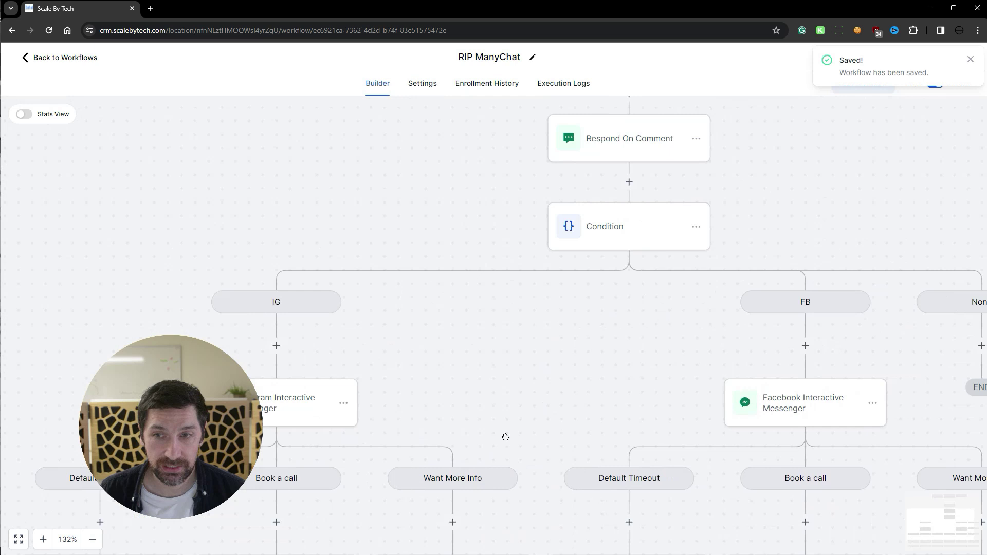
left_click_drag(771, 163, 654, 387)
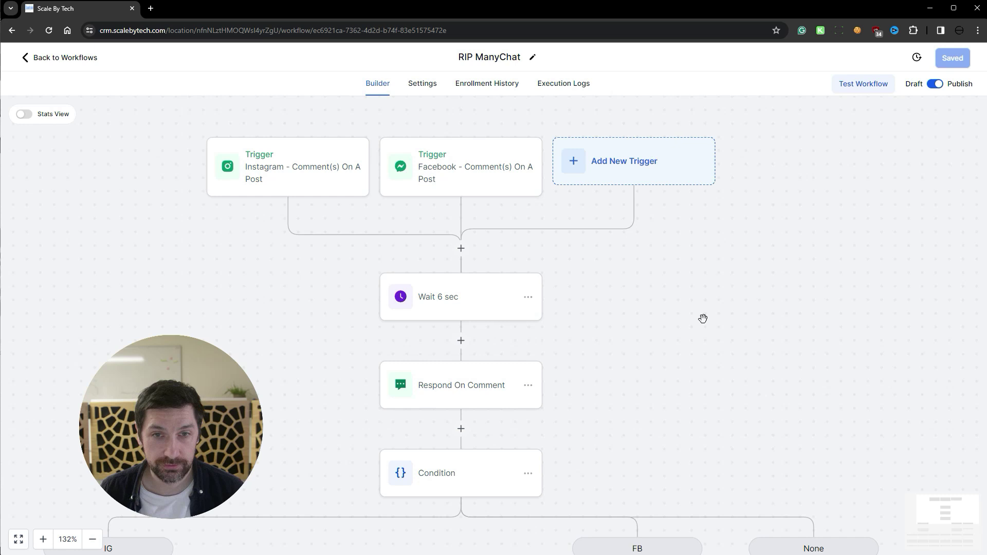
left_click_drag(648, 380, 779, 249)
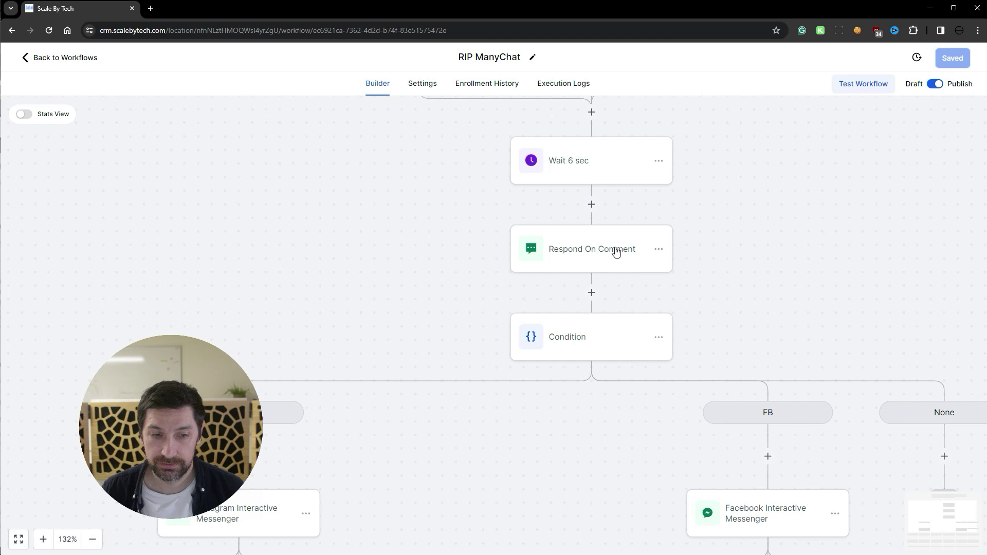
left_click_drag(744, 341, 825, 273)
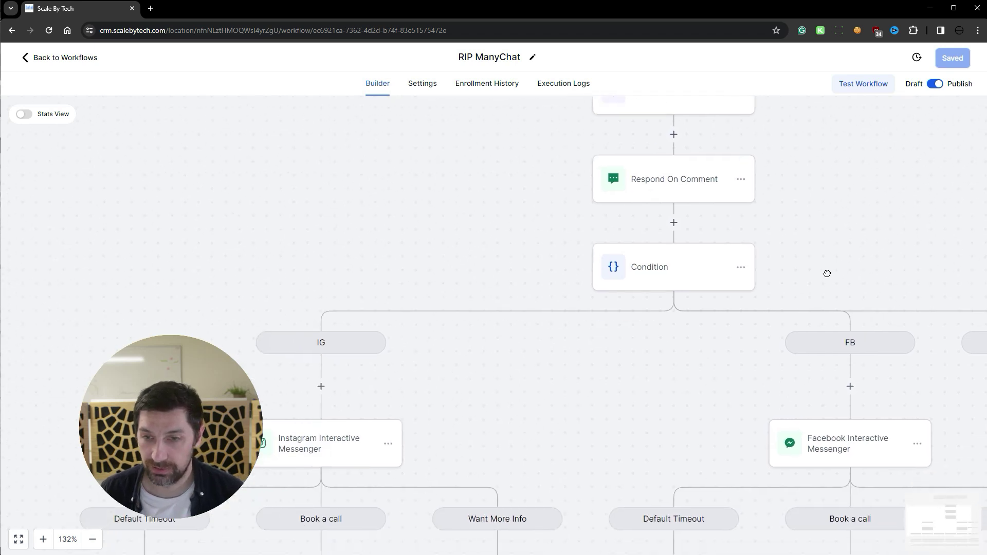
left_click_drag(652, 368, 689, 264)
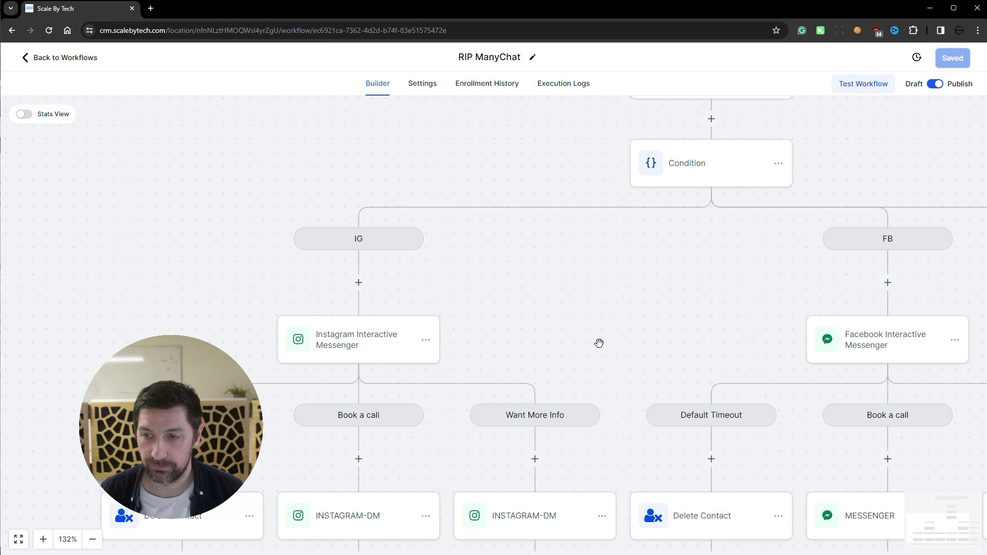
left_click_drag(598, 344, 749, 178)
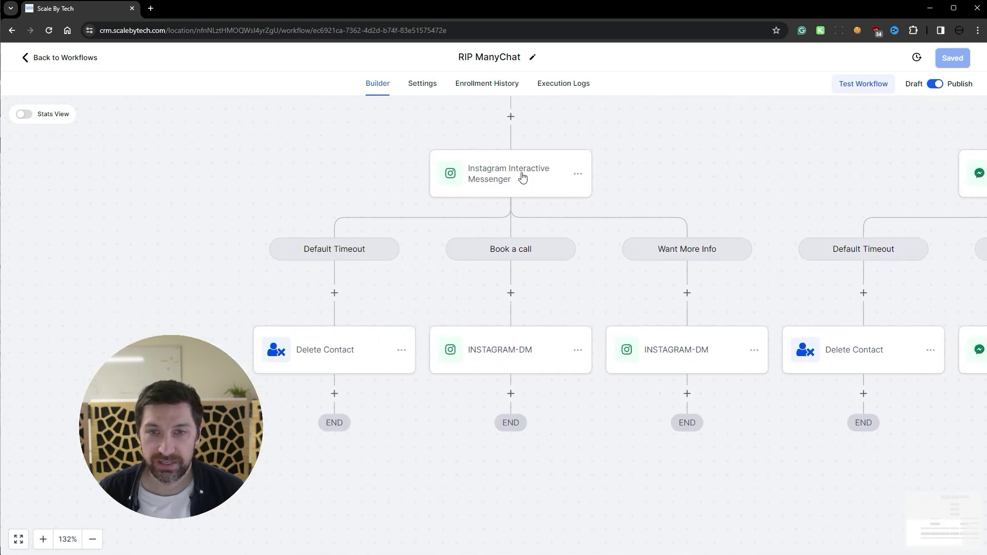
Save the Instagram Interactive Messenger step with its 120-minute wait before the Default Timeout branch.
left_click(523, 178)
scroll(834, 255, "down", 4)
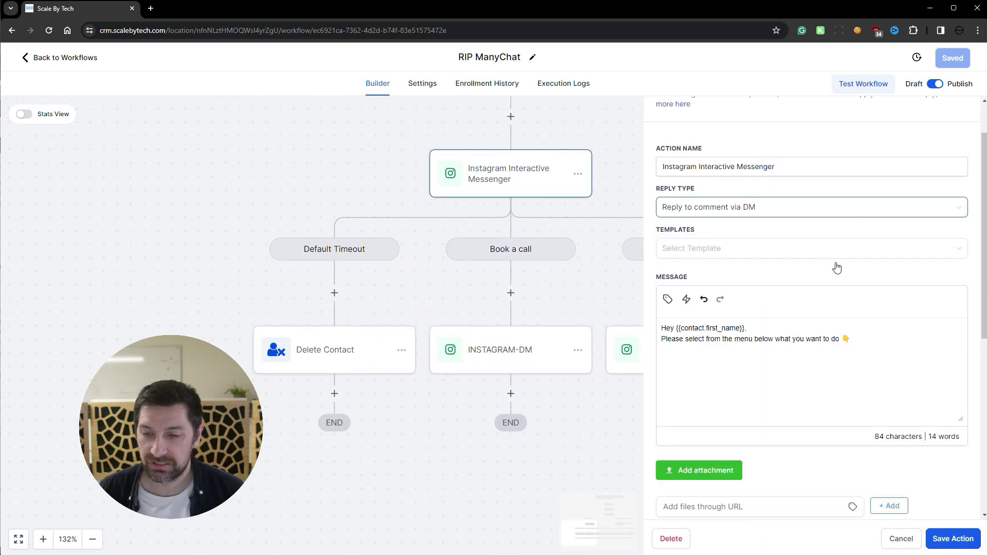
scroll(895, 384, "down", 3)
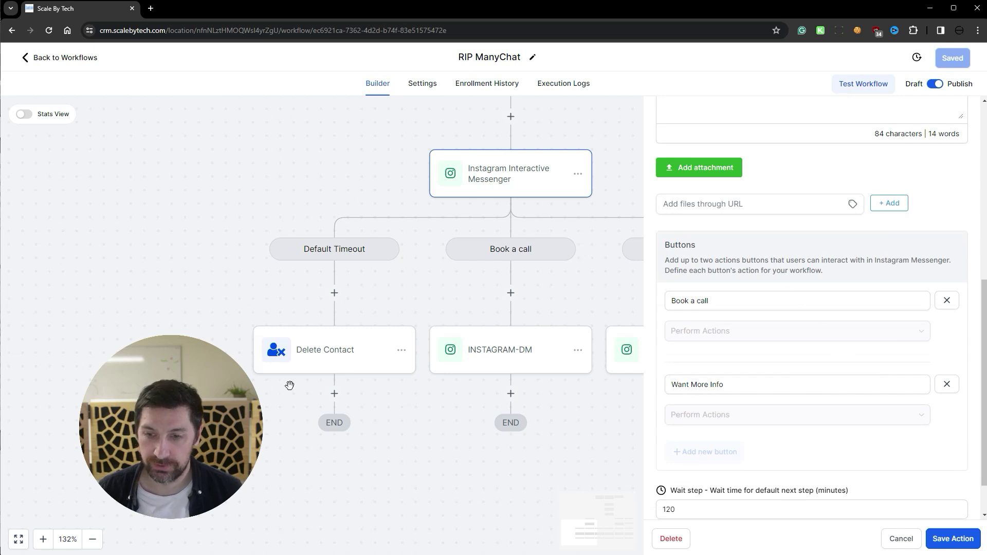
left_click(912, 538)
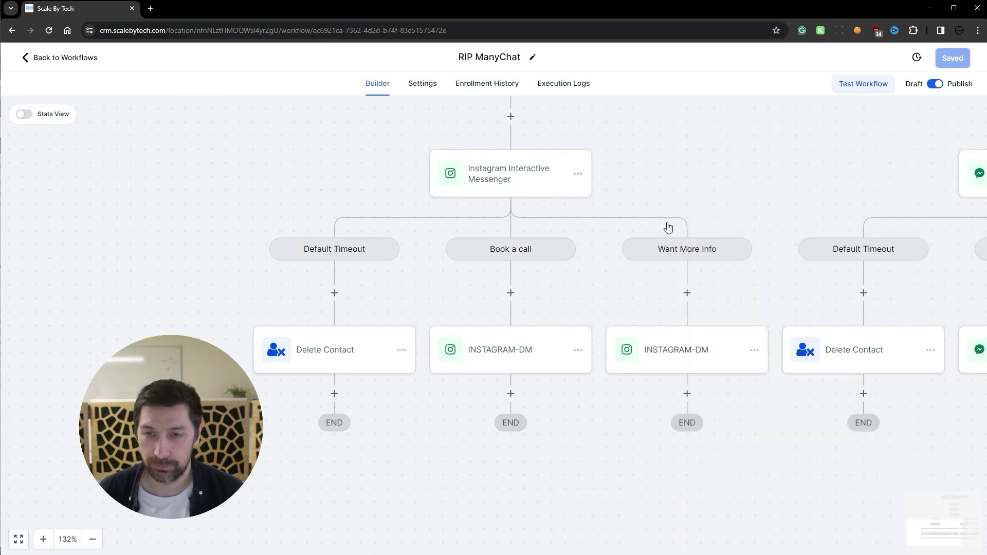
left_click_drag(681, 186, 560, 274)
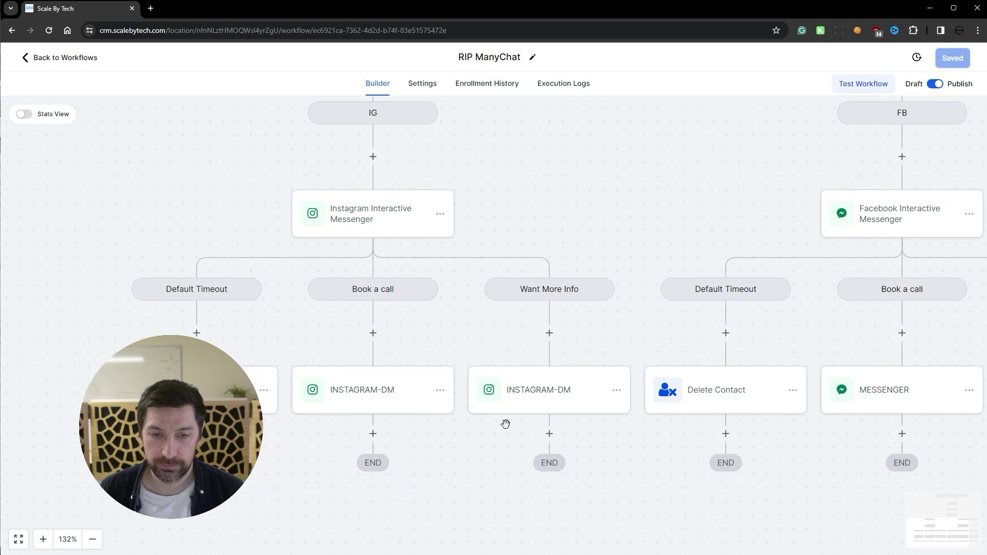
left_click_drag(646, 476, 767, 442)
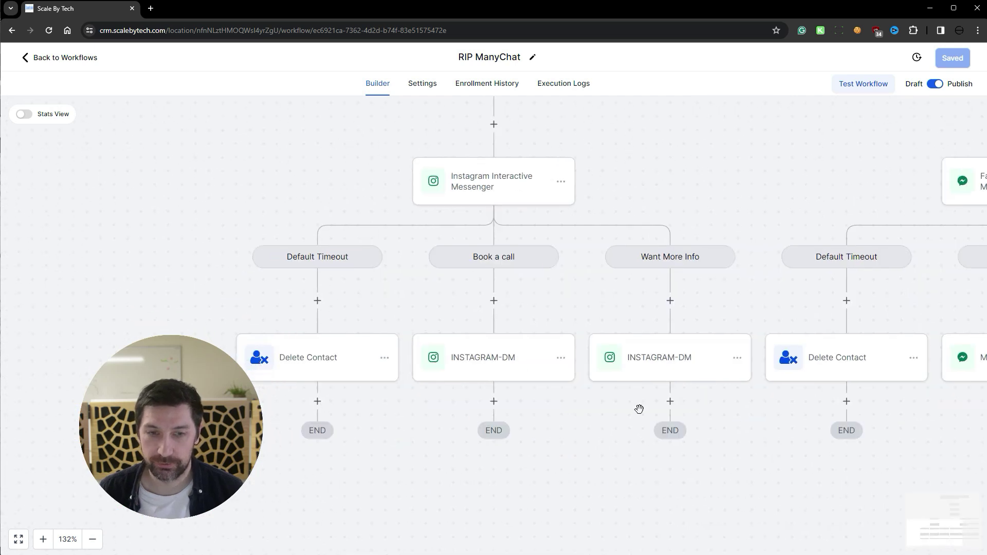
left_click_drag(403, 267, 513, 260)
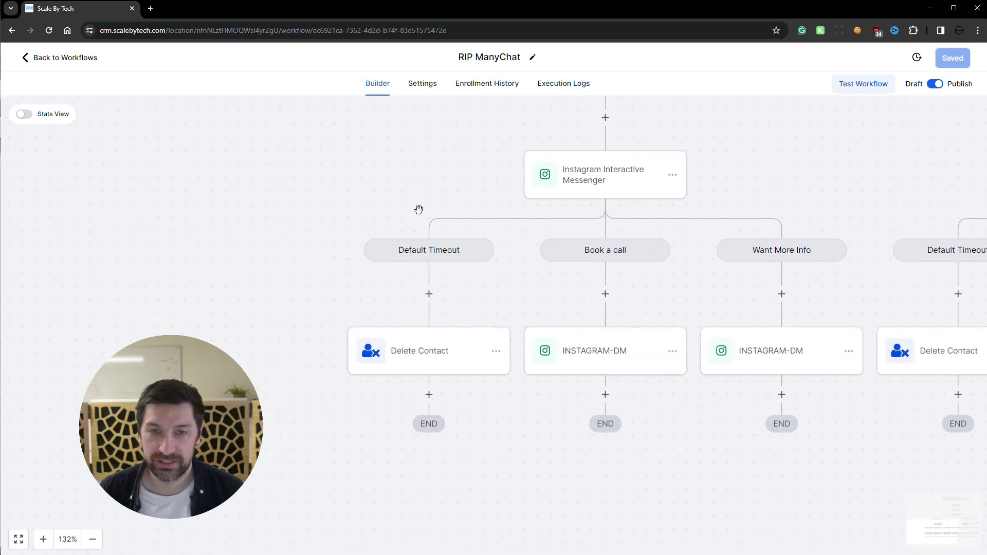
left_click(575, 178)
scroll(803, 256, "down", 8)
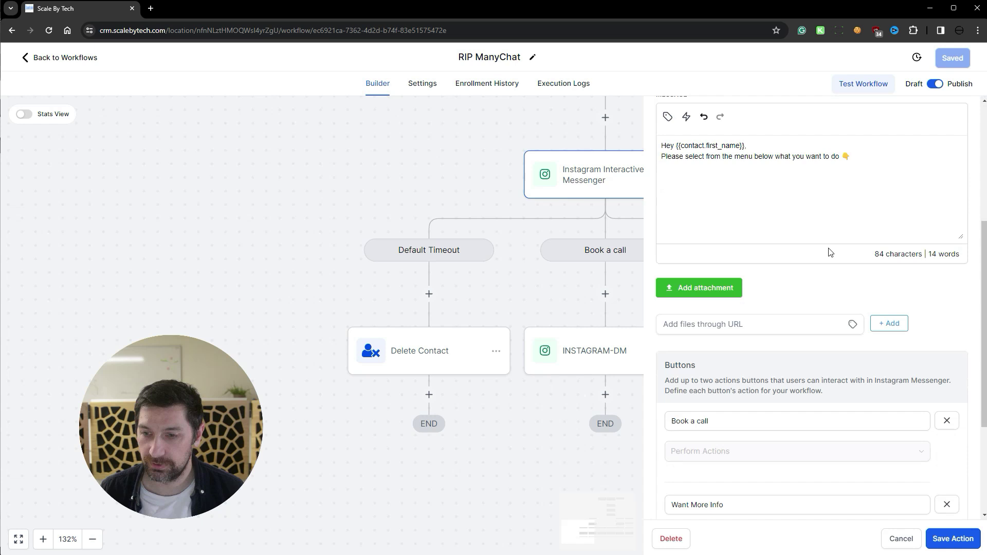
double_click(670, 457)
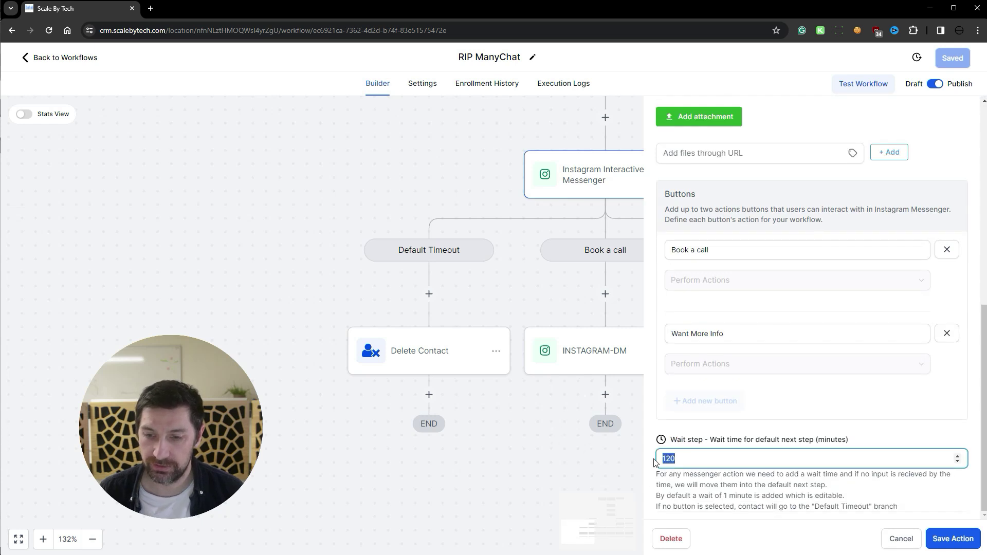
left_click(953, 540)
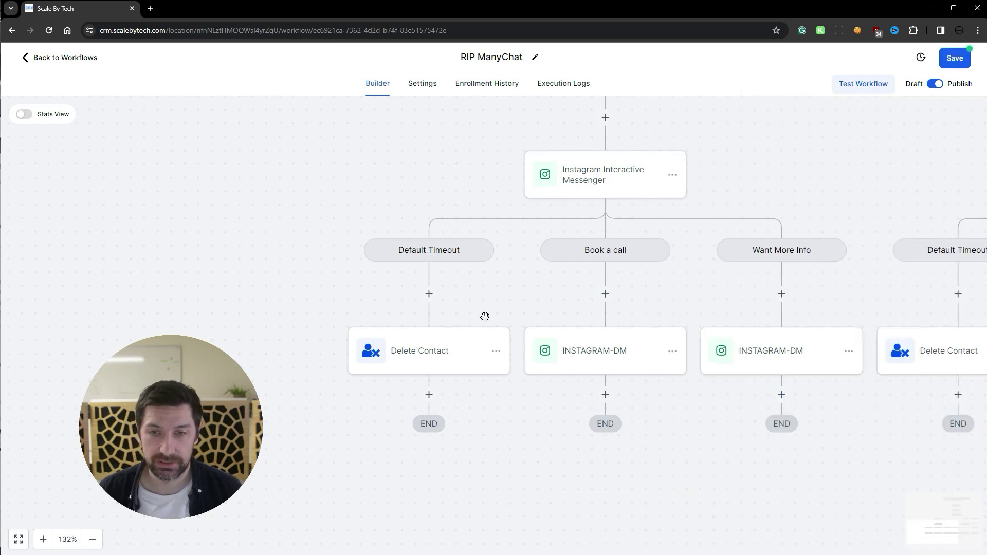
Return to the Workflow List, confirming to discard the builder's unsaved changes.
left_click_drag(805, 156, 668, 328)
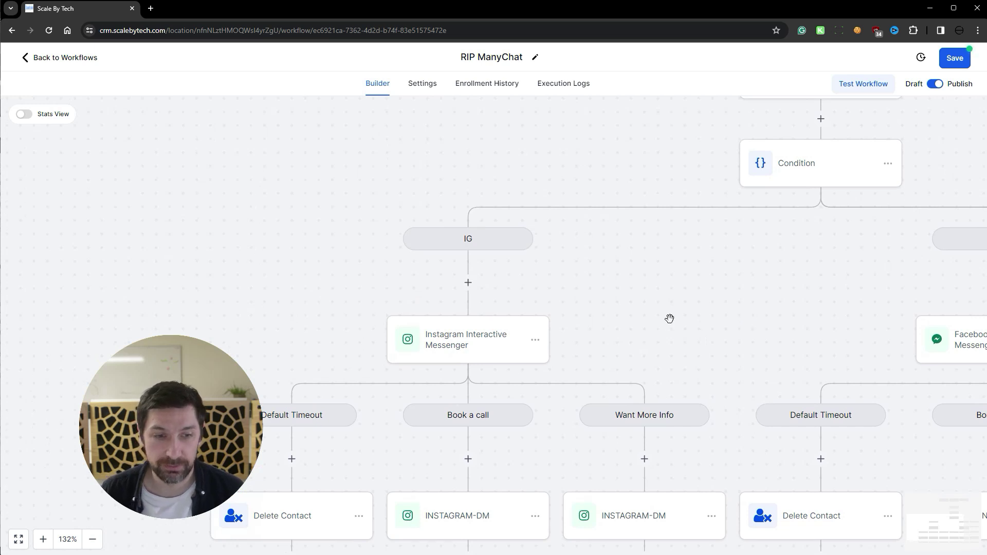
left_click_drag(638, 326, 762, 255)
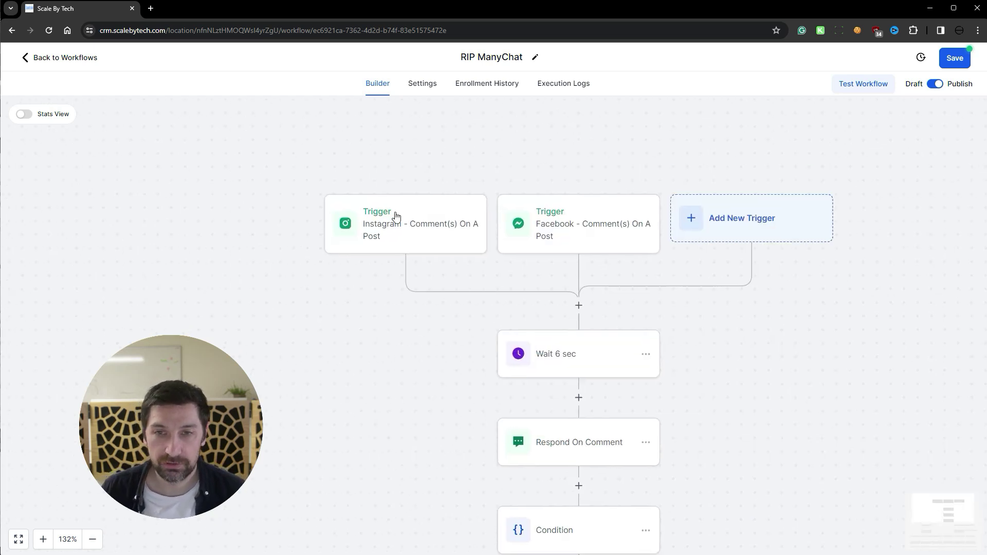
left_click(35, 63)
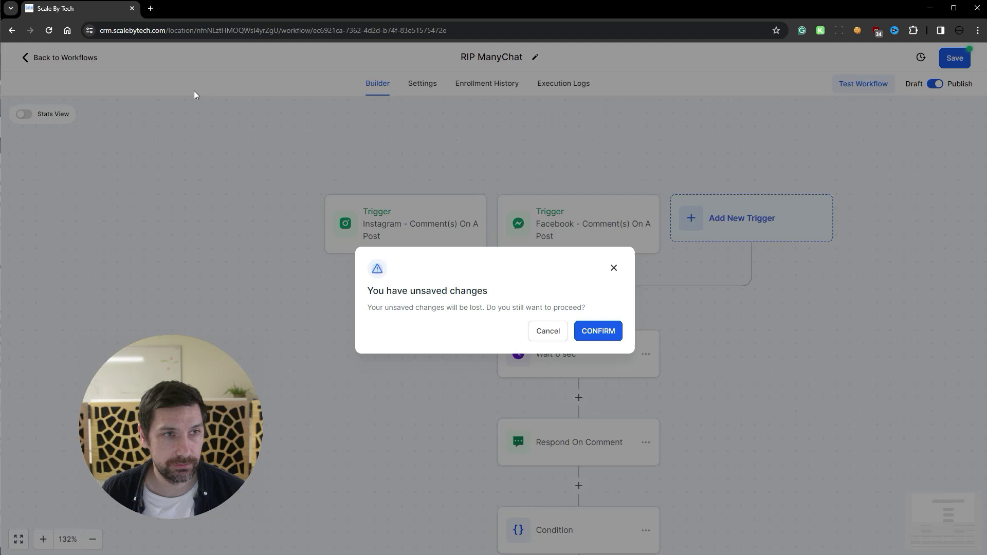
left_click(597, 331)
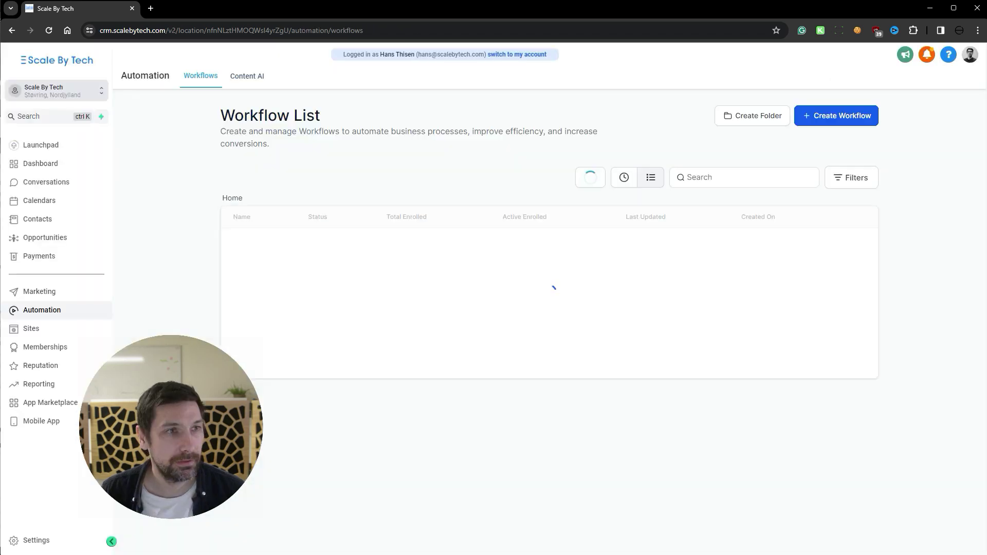
Post the test comment 'go abc' on Instagram, then view the Dynamic Keyword Insertion post.
key("alt+Tab")
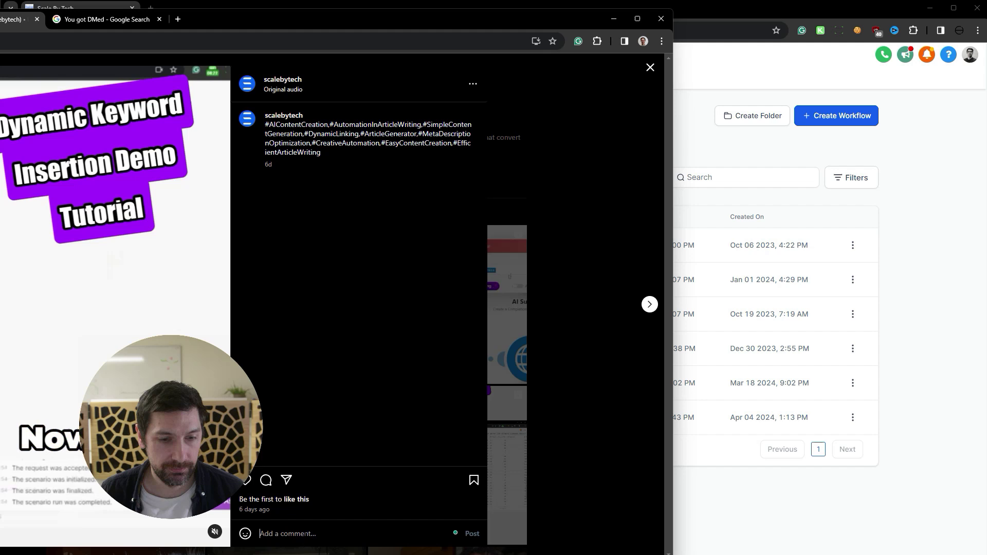
type("go")
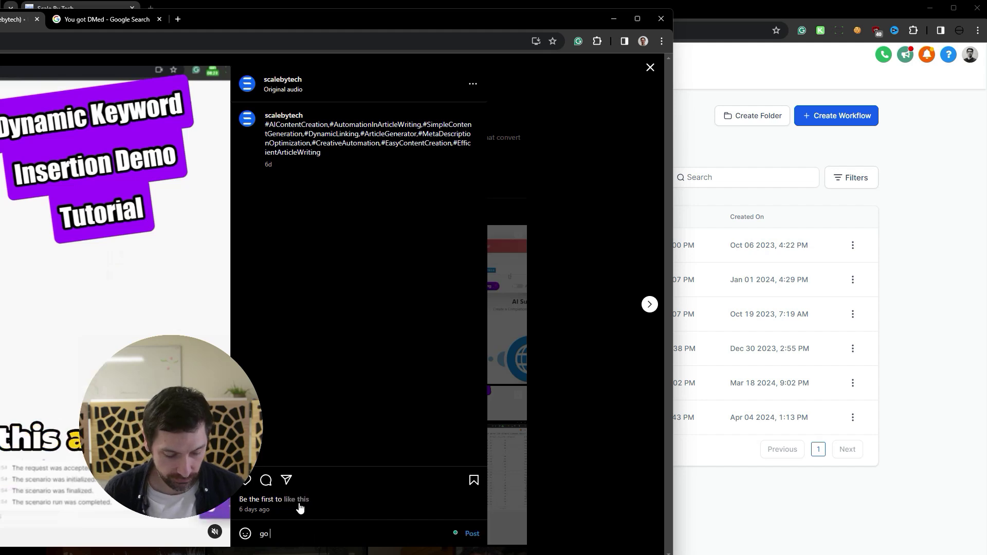
type(" abc")
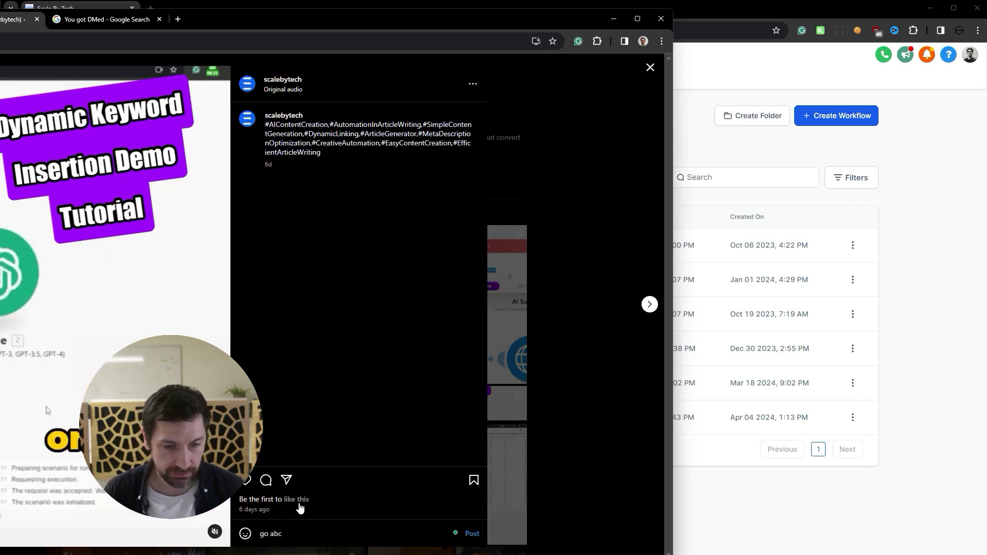
key("Return")
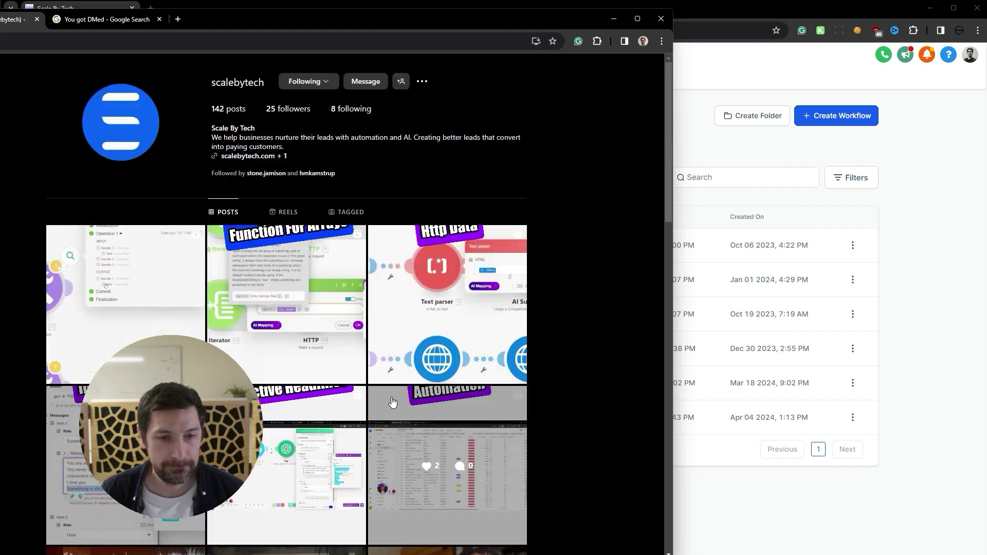
key("Escape")
left_click(180, 536)
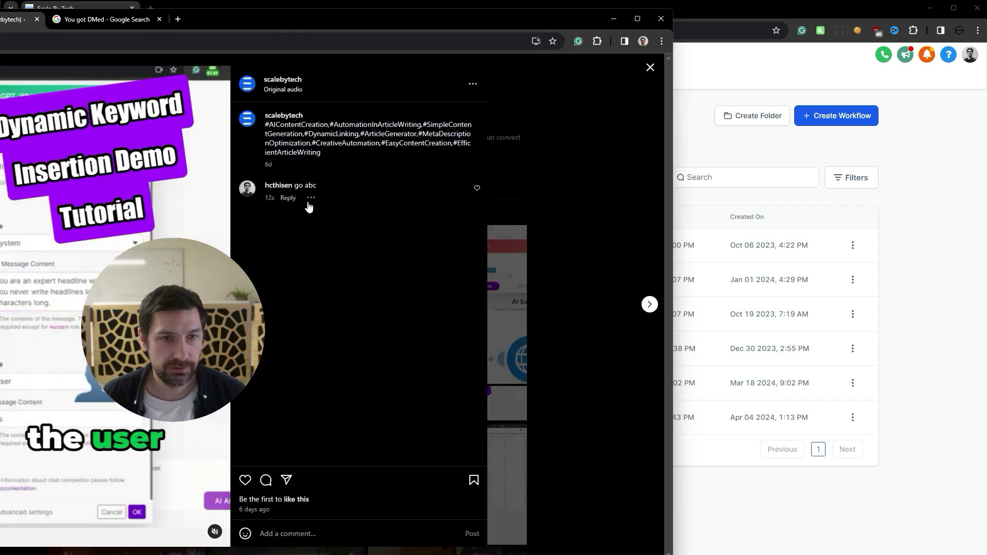
key("Escape")
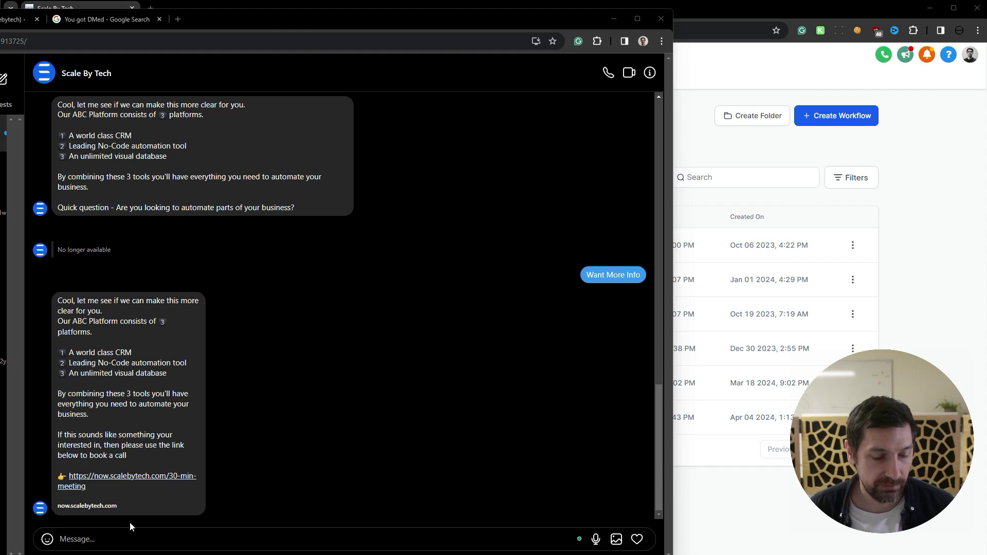
left_click_drag(55, 298, 106, 428)
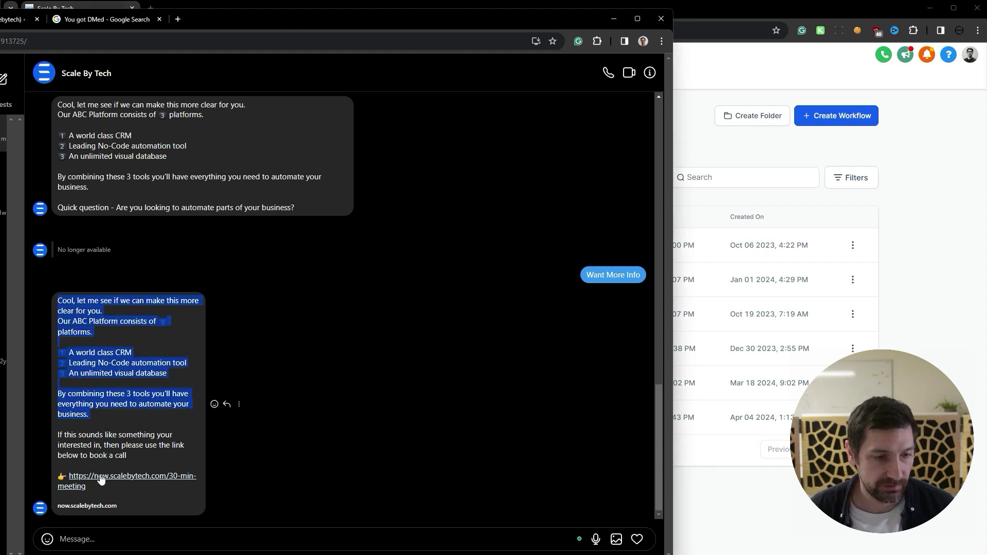
key("alt+Left")
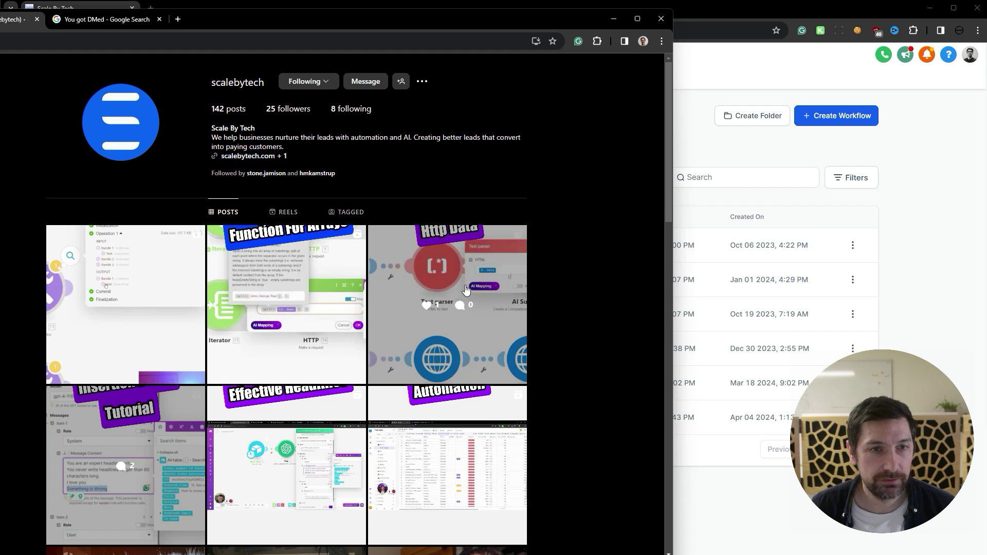
left_click(158, 501)
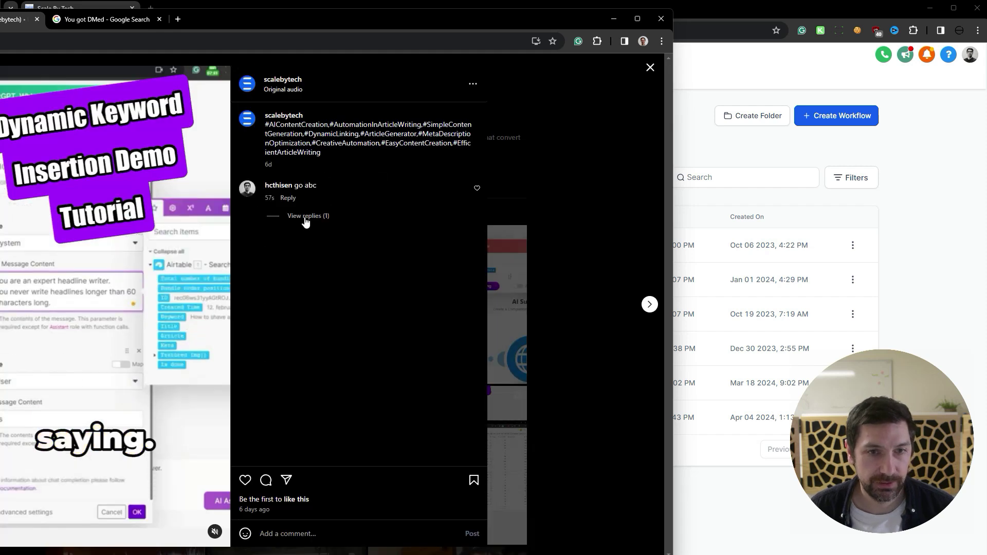
left_click(305, 218)
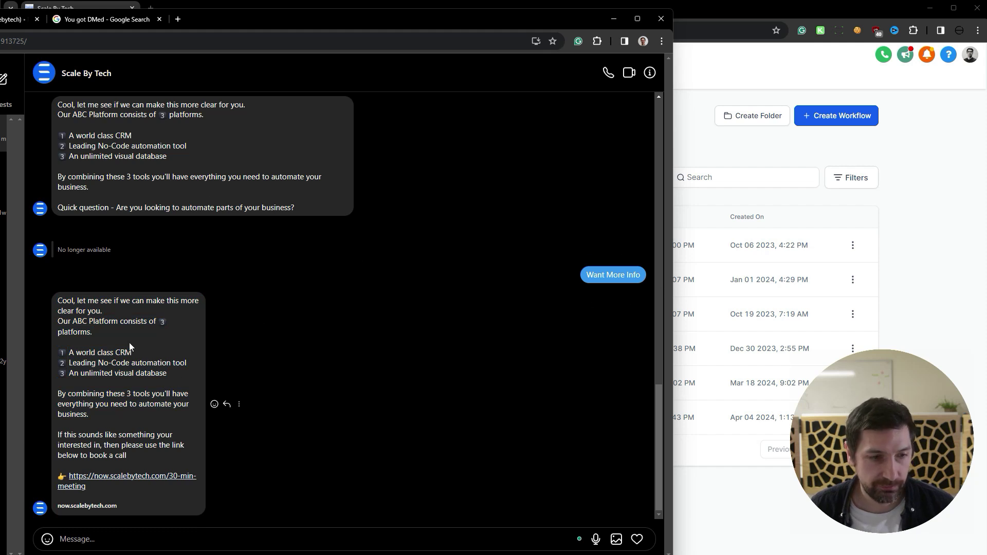
left_click_drag(68, 311, 114, 470)
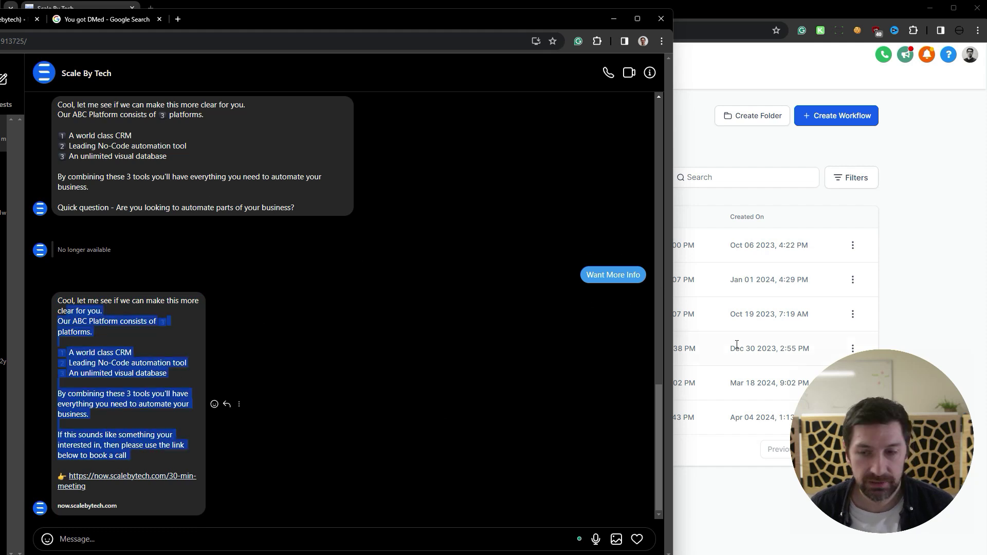
Reopen RIP ManyChat and pan across its comment triggers, Respond On Comment, and IG and FB branch actions.
left_click(920, 326)
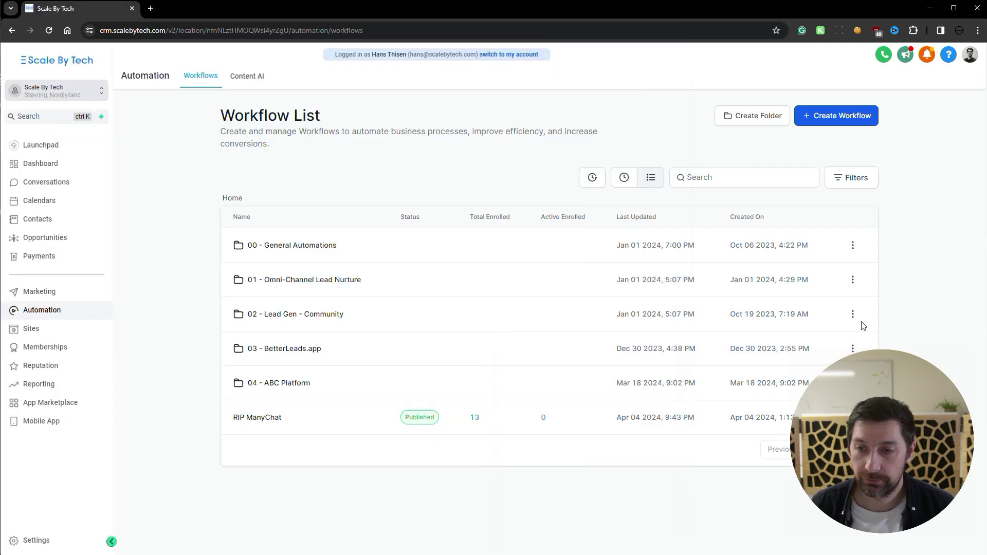
left_click(264, 417)
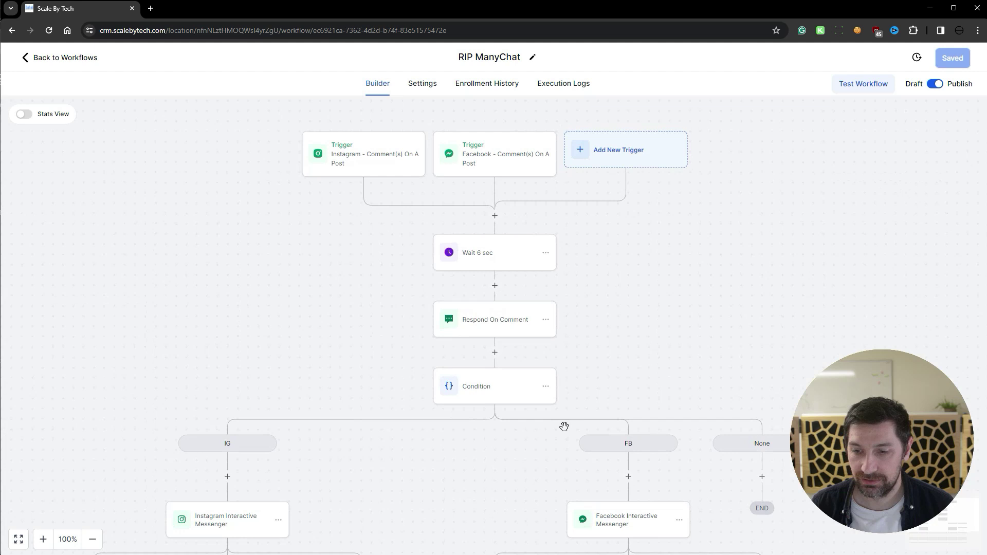
left_click_drag(483, 475, 519, 225)
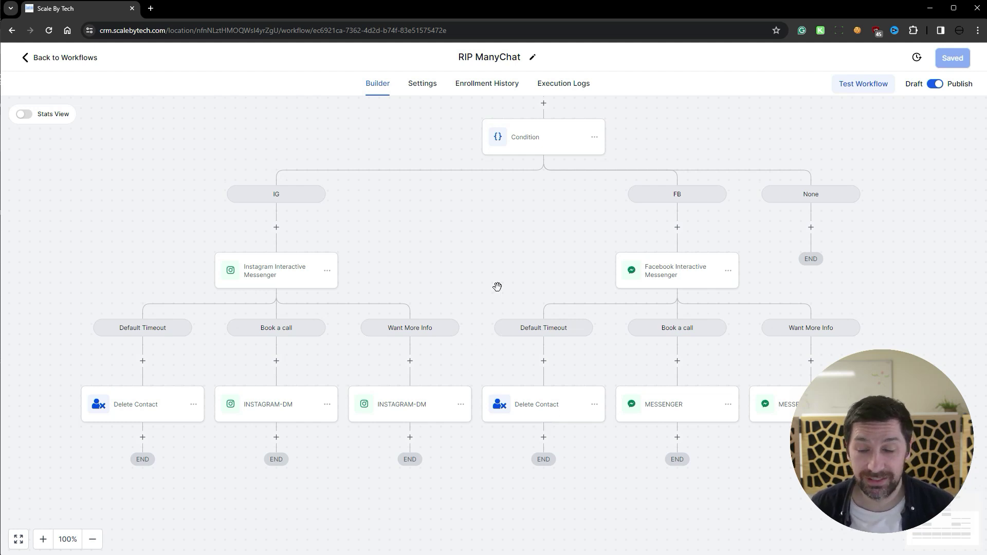
left_click_drag(503, 238, 437, 343)
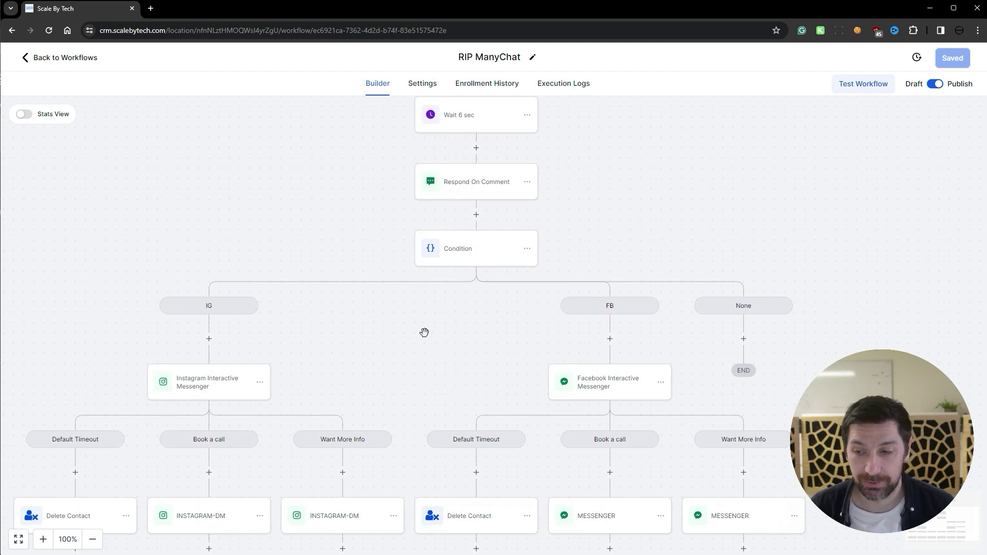
left_click_drag(421, 359, 504, 249)
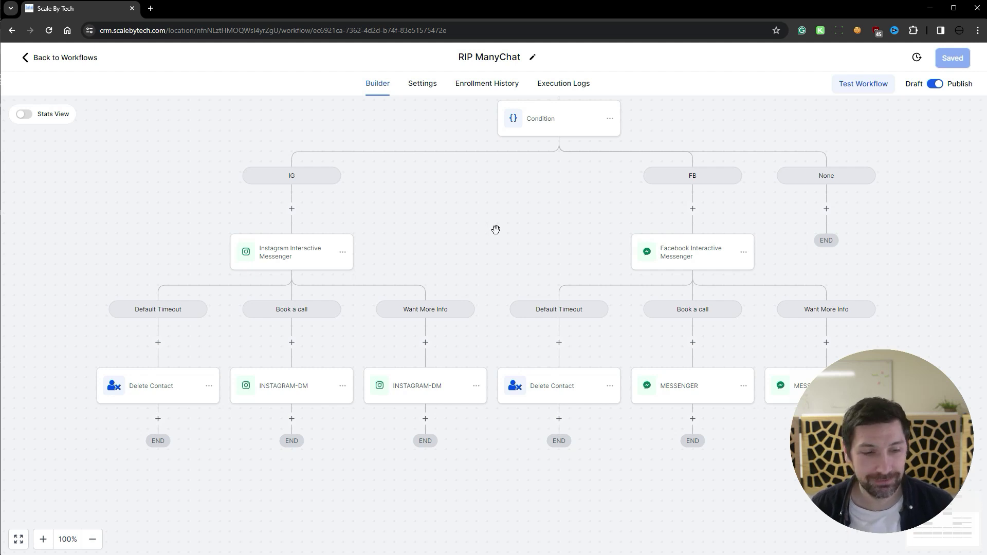
left_click_drag(517, 205, 412, 443)
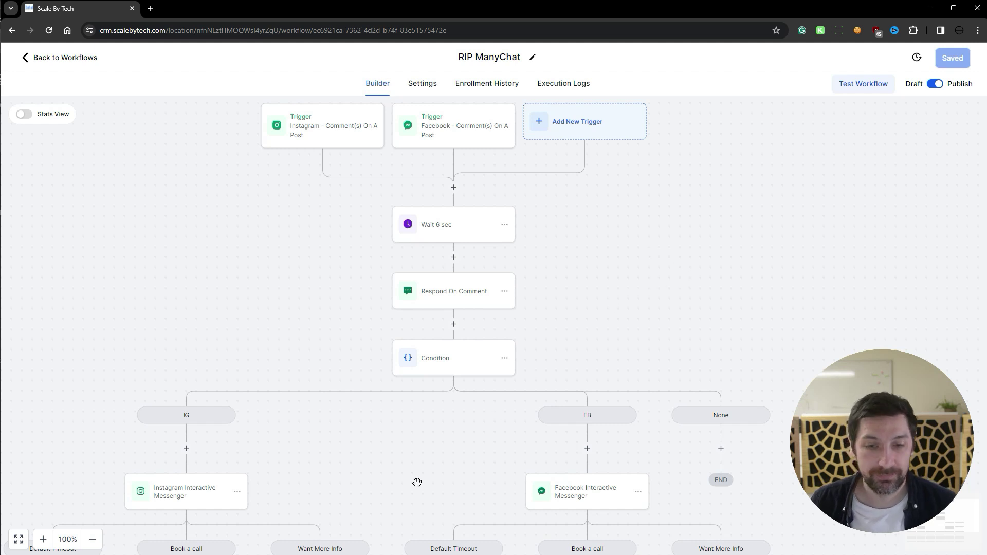
left_click_drag(416, 480, 484, 310)
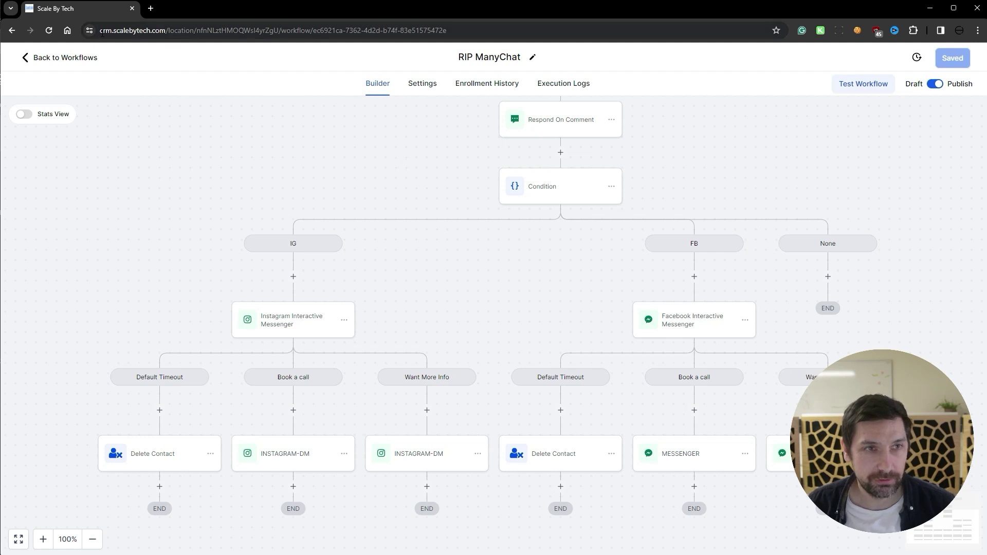
left_click_drag(102, 31, 166, 33)
left_click(248, 163)
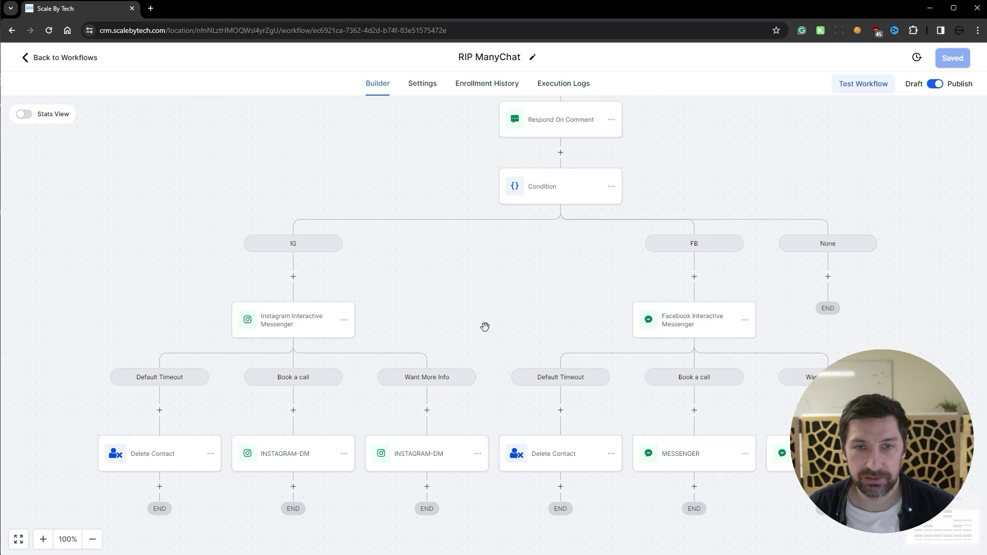
left_click_drag(485, 326, 437, 289)
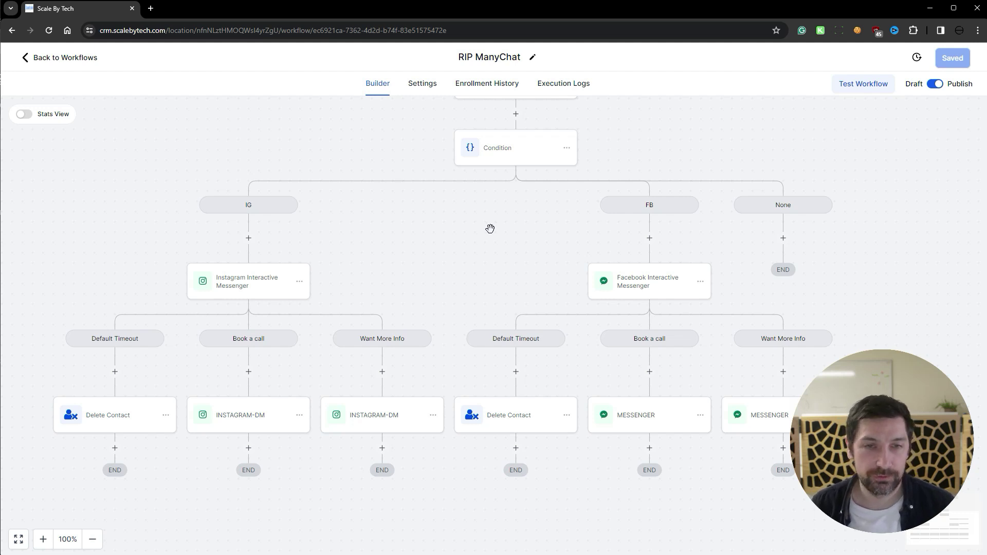
left_click(383, 420)
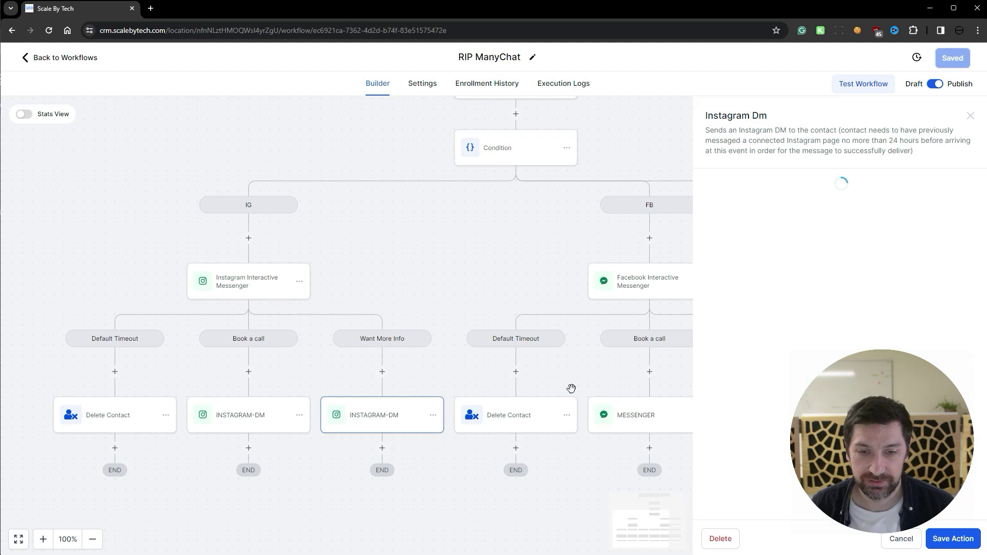
left_click_drag(731, 353, 787, 355)
left_click_drag(731, 367, 826, 369)
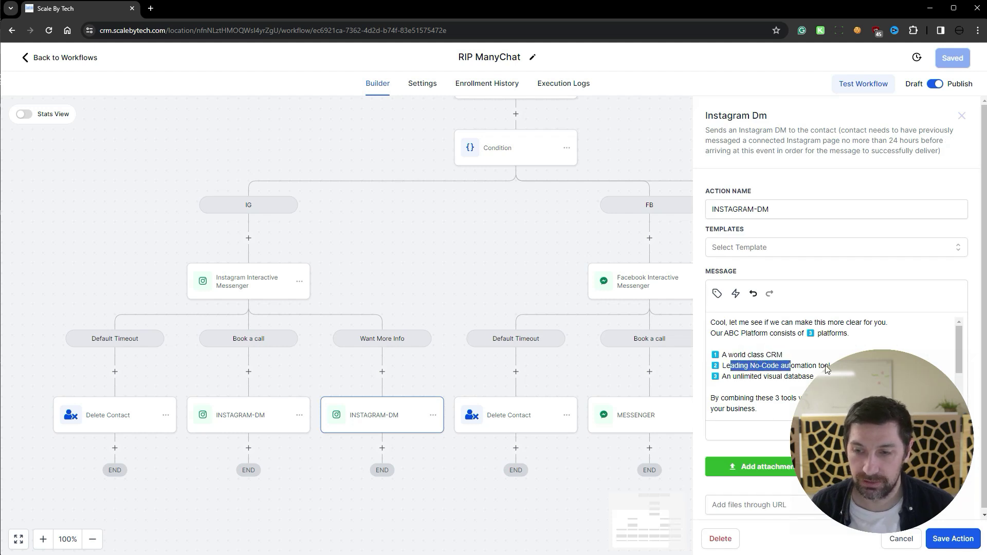
left_click_drag(730, 374, 792, 373)
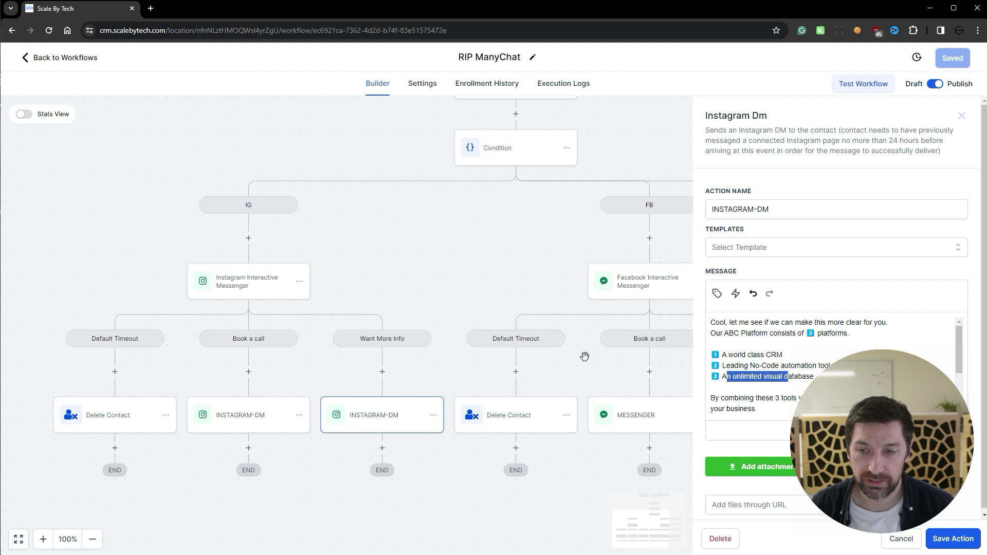
left_click(519, 281)
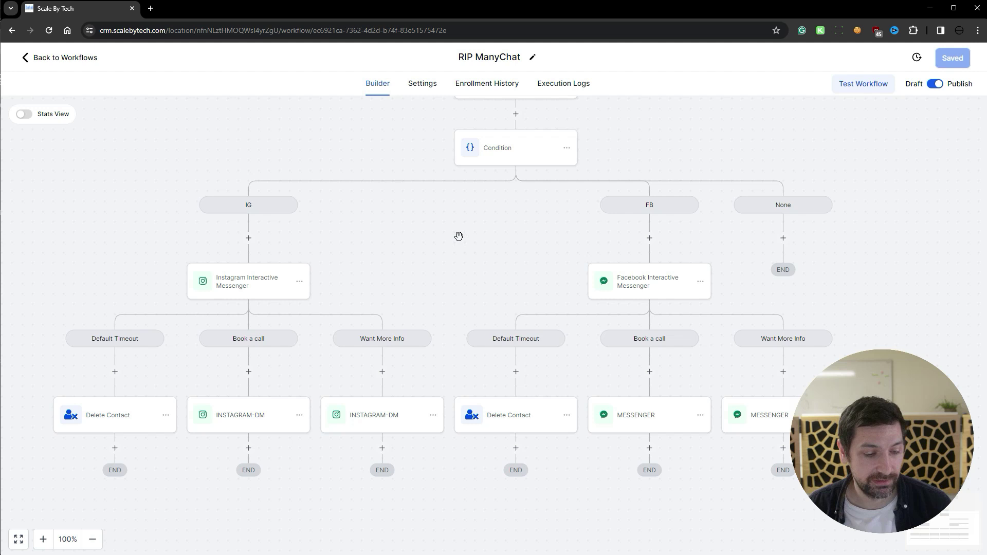
left_click_drag(438, 219, 414, 257)
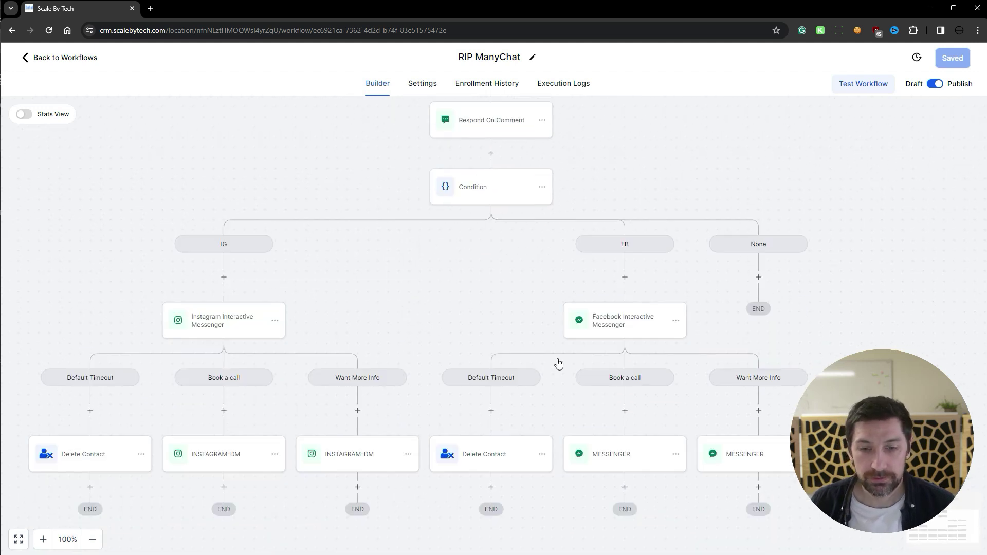
left_click(157, 30)
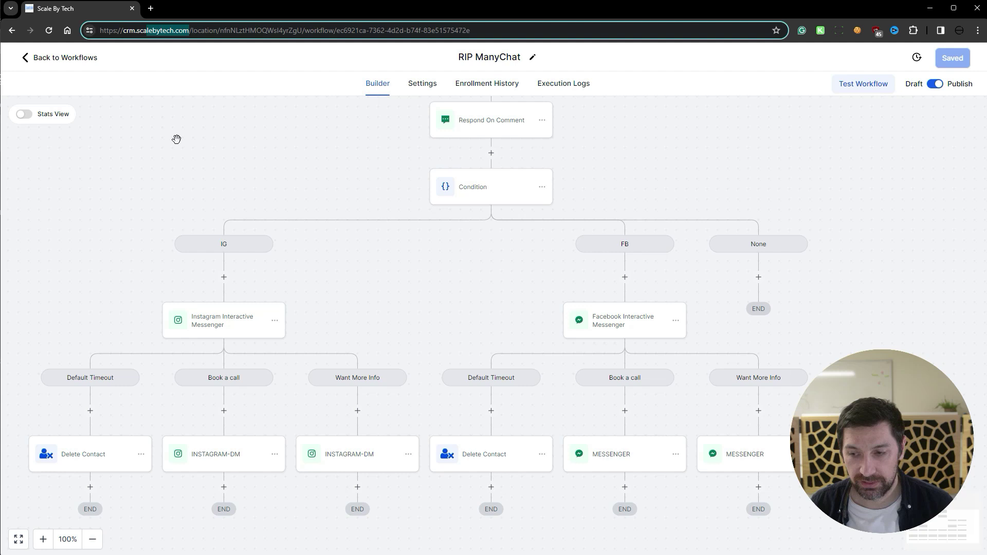